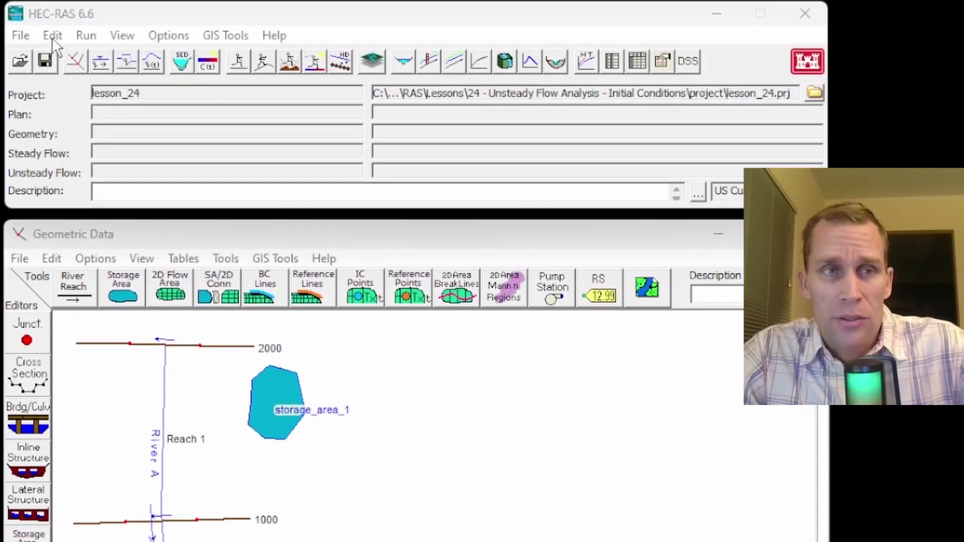
- Open the Unsteady Flow Data editor from the Edit menu
{"action": "left_click", "coordinate": [52, 36]}
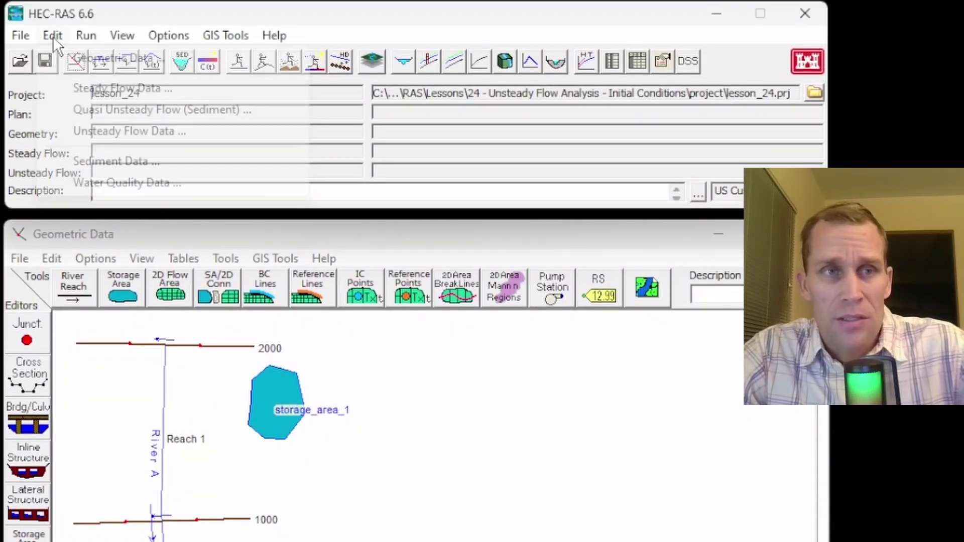
{"action": "left_click", "coordinate": [93, 132]}
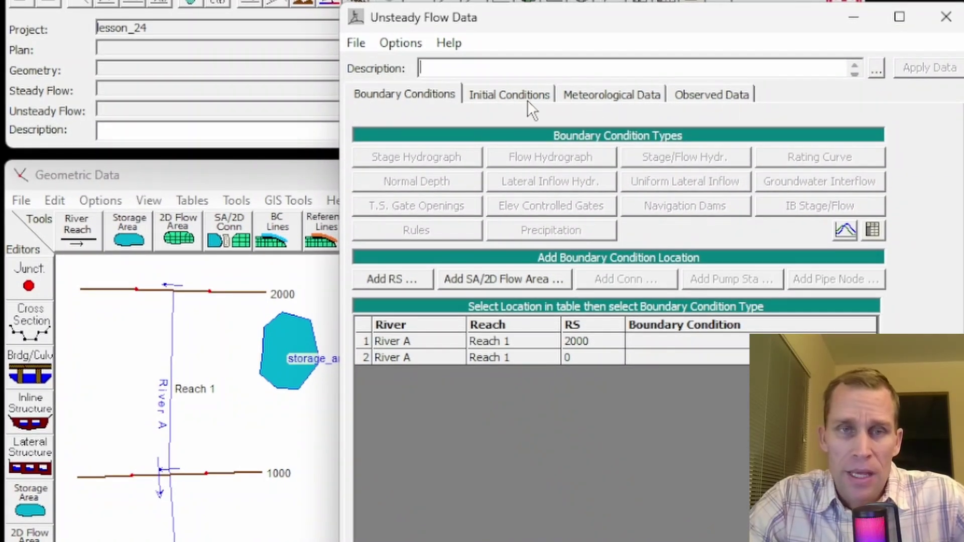
{"action": "left_click", "coordinate": [501, 98]}
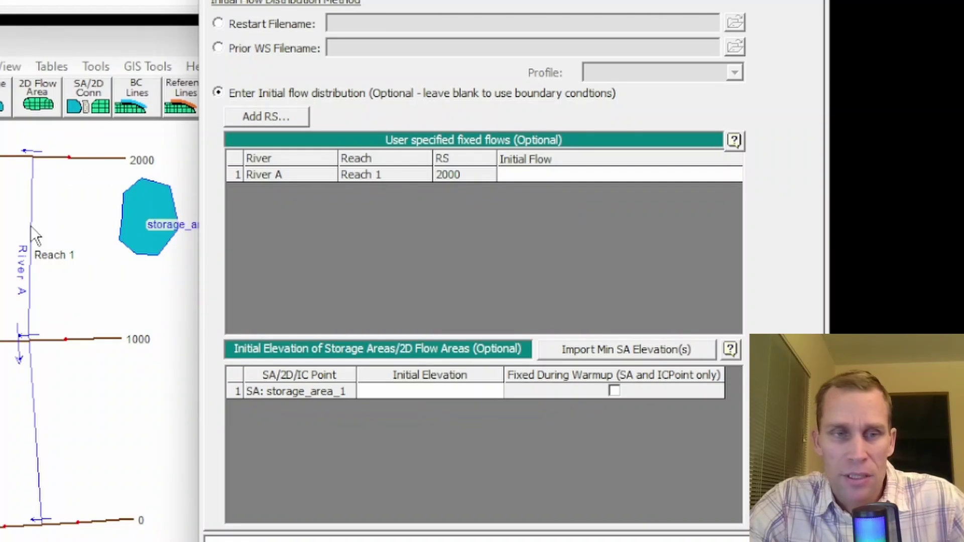
- Give RS 2000 an initial flow of 2700, then add RS 1000 and RS 0 to the fixed-flow table
{"action": "left_click", "coordinate": [535, 174]}
{"action": "type", "text": "2700"}
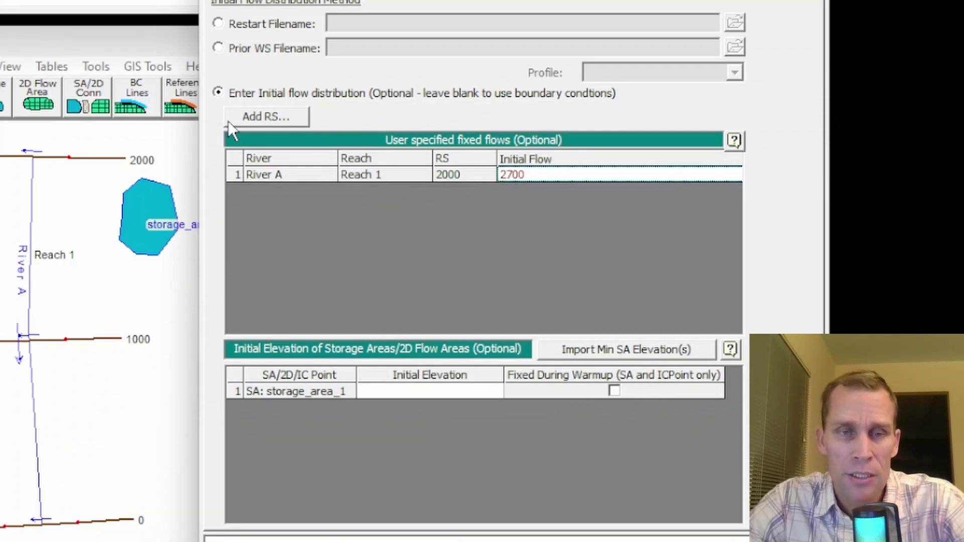
{"action": "left_click", "coordinate": [270, 119]}
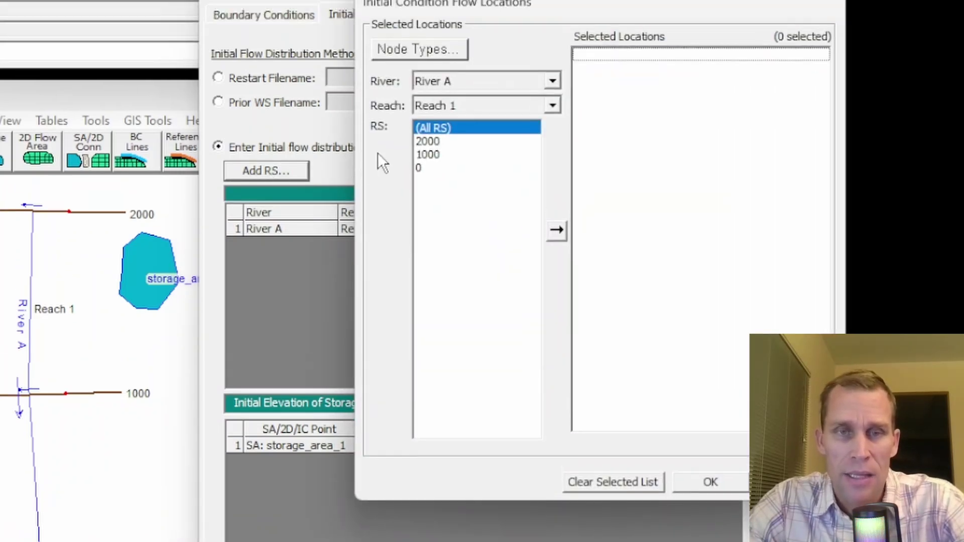
{"action": "double_click", "coordinate": [433, 157]}
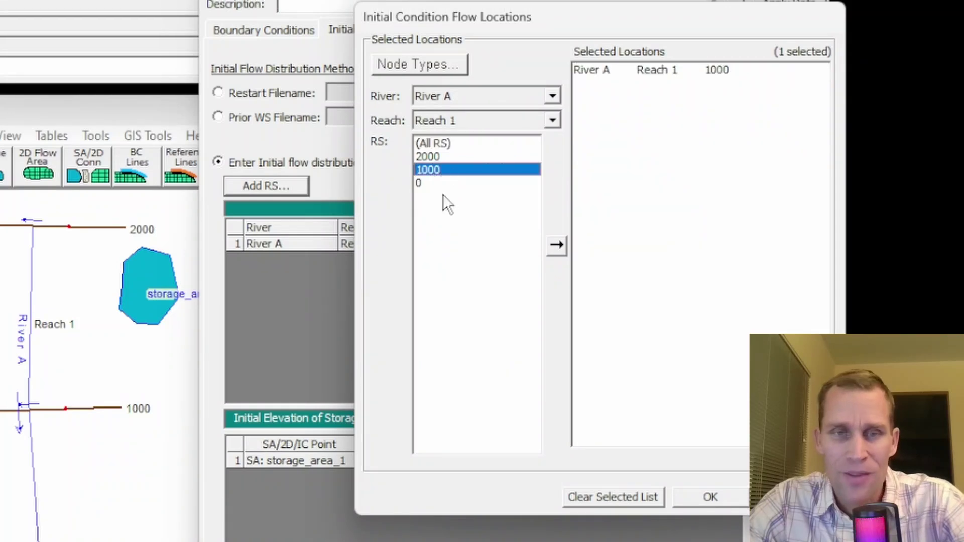
{"action": "left_click", "coordinate": [683, 500]}
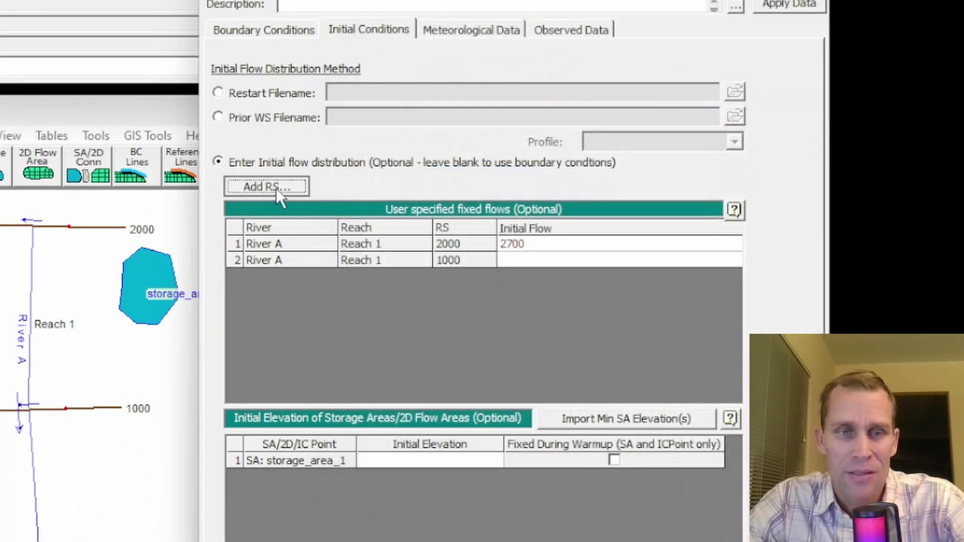
{"action": "left_click", "coordinate": [276, 187]}
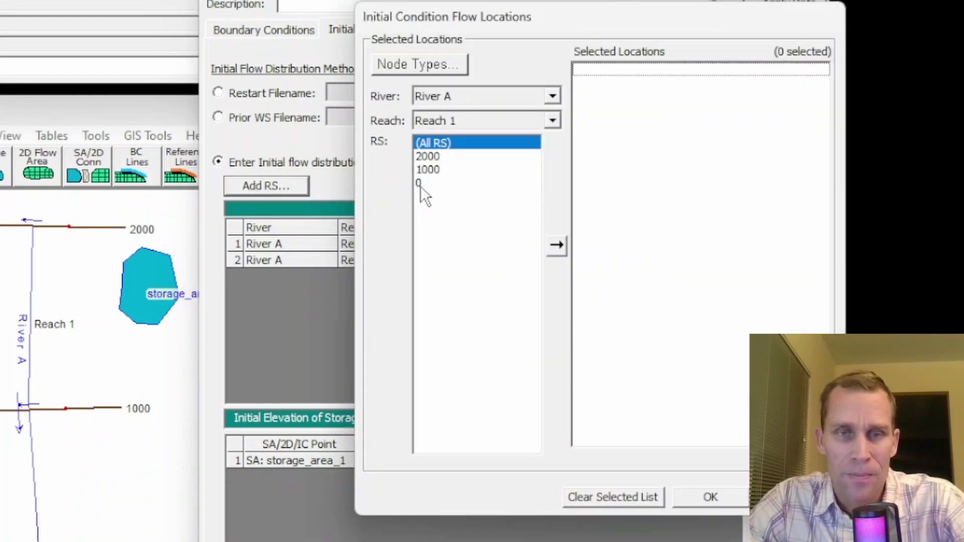
{"action": "double_click", "coordinate": [417, 185]}
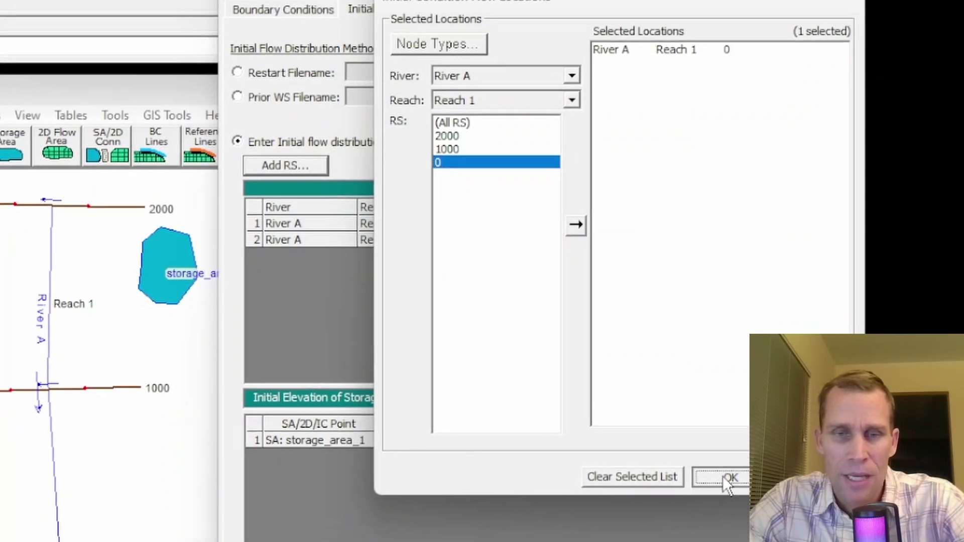
{"action": "left_click", "coordinate": [711, 497]}
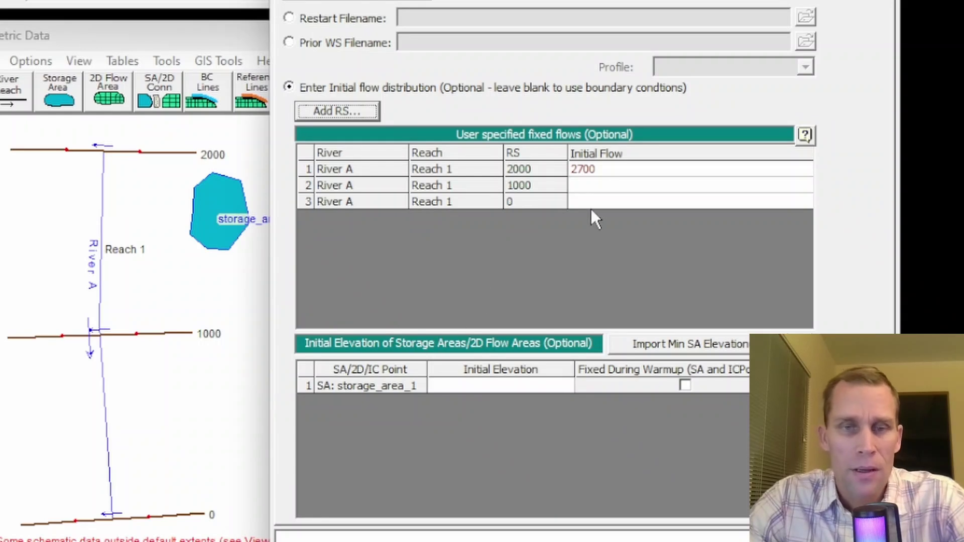
- Enter 2700 as the initial flow at RS 1000
{"action": "left_click", "coordinate": [597, 185]}
{"action": "type", "text": "27"}
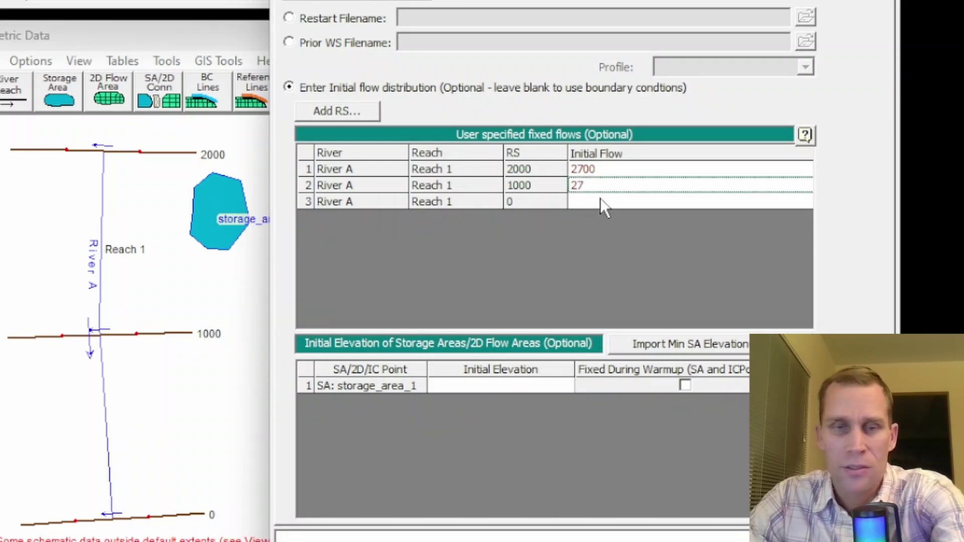
{"action": "type", "text": "00"}
{"action": "left_click", "coordinate": [598, 205]}
{"action": "type", "text": "2700"}
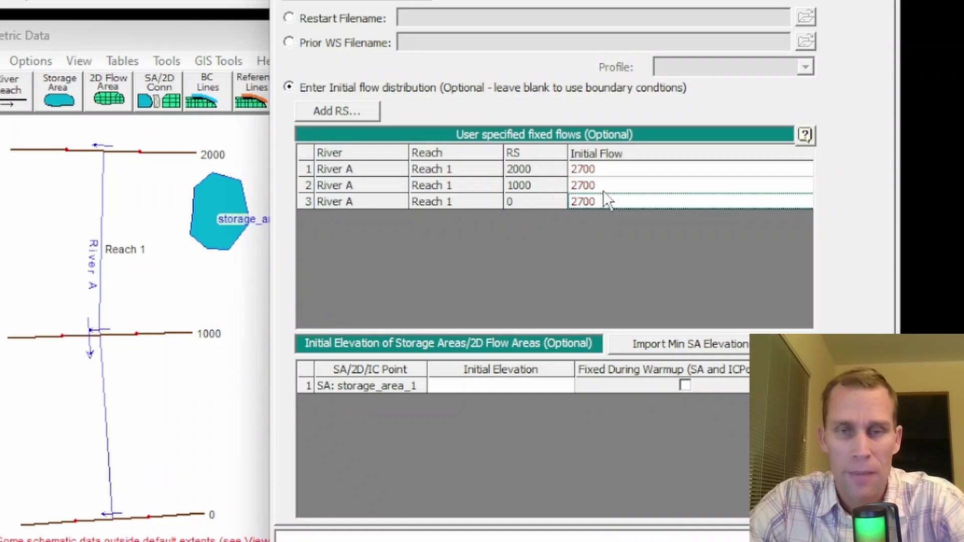
- Delete the initial flow values at RS 2000, RS 1000 and RS 0
{"action": "left_click", "coordinate": [607, 185]}
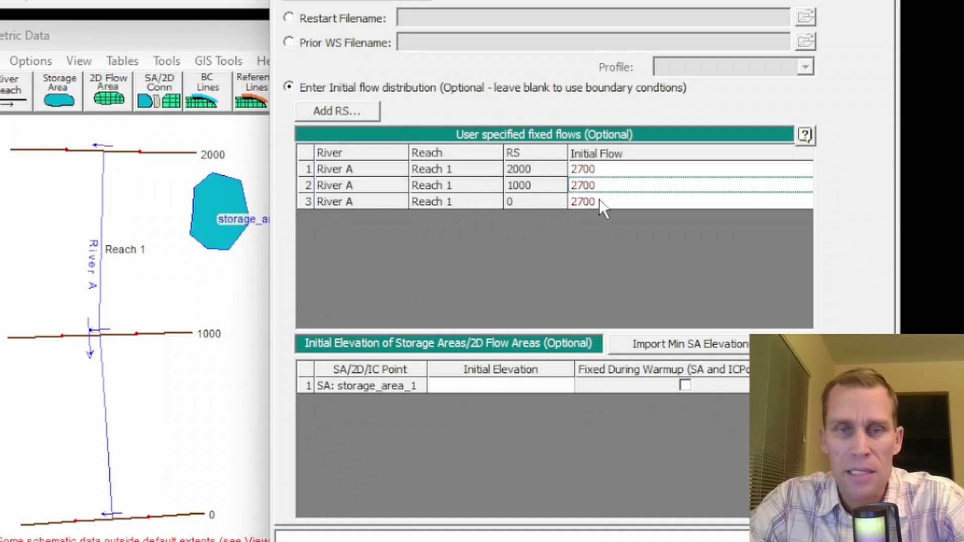
{"action": "left_click", "coordinate": [605, 171]}
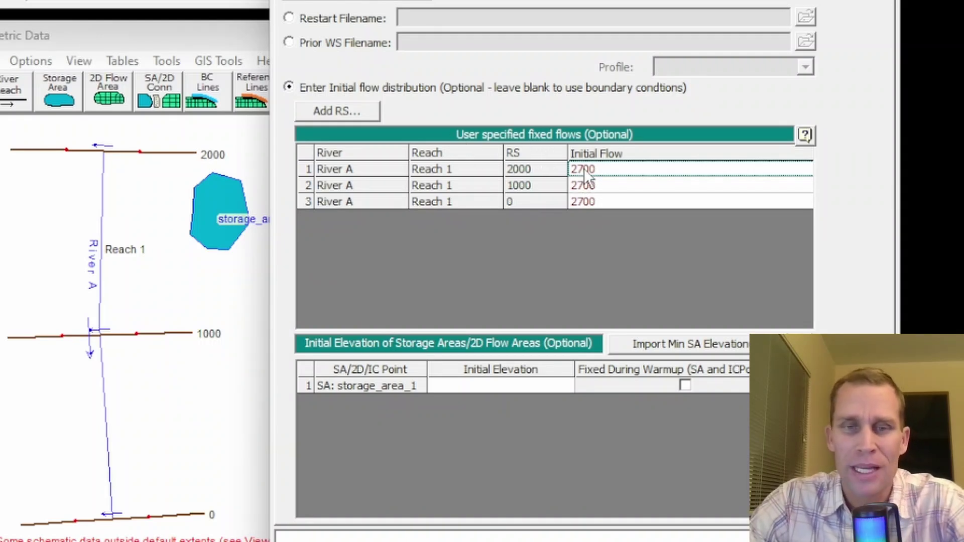
{"action": "key", "text": "Delete"}
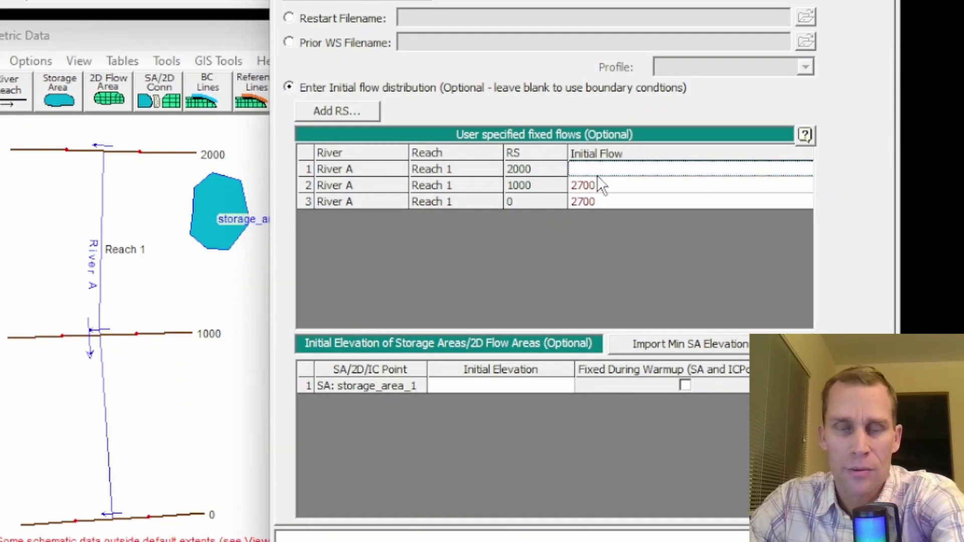
{"action": "left_click", "coordinate": [595, 191]}
{"action": "key", "text": "Delete"}
{"action": "left_click", "coordinate": [592, 201]}
{"action": "key", "text": "Delete"}
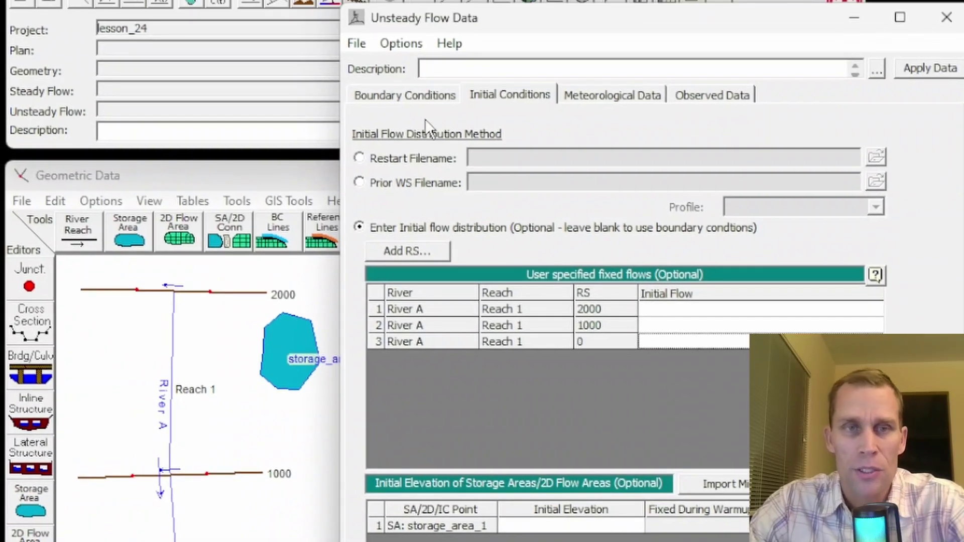
- Switch between Boundary Conditions and Initial Conditions, finishing on Initial Conditions
{"action": "left_click", "coordinate": [402, 94]}
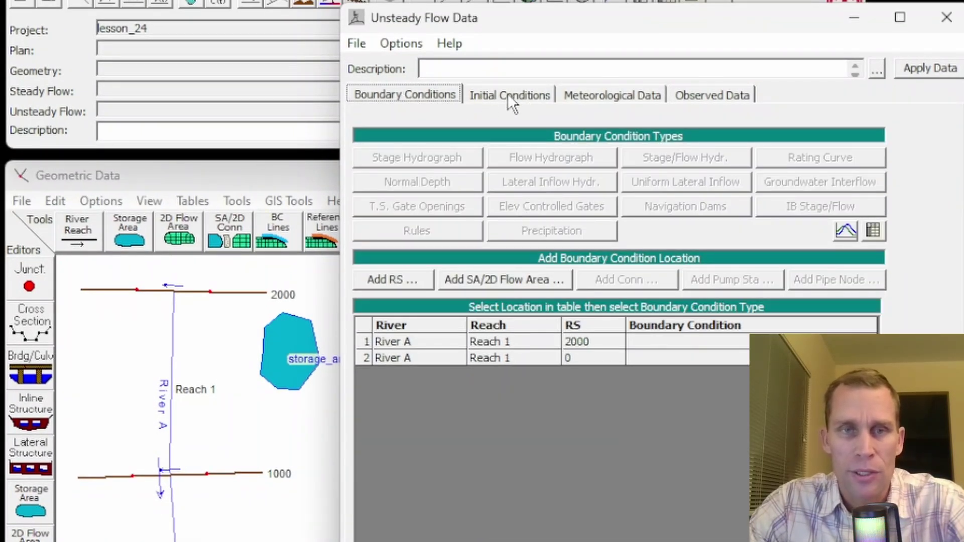
{"action": "left_click", "coordinate": [522, 97]}
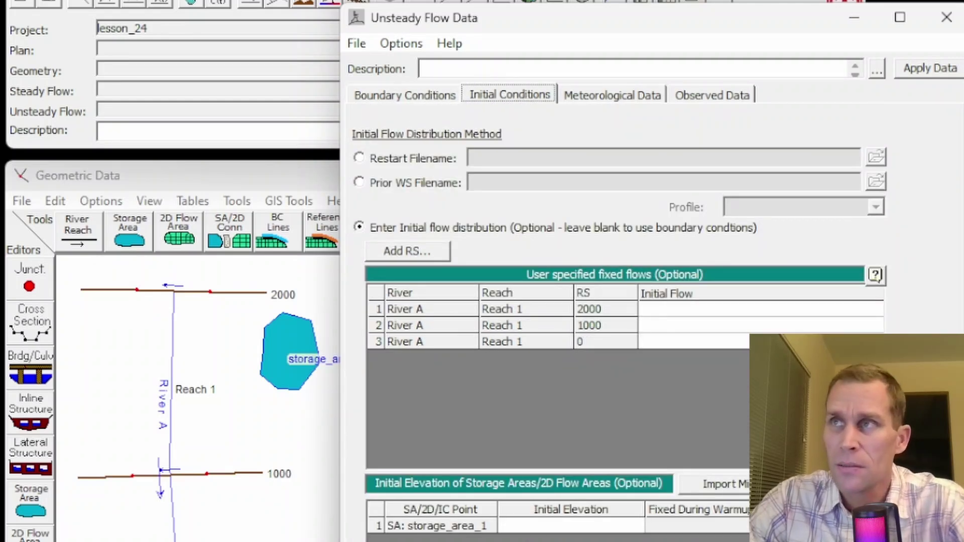
{"action": "left_click", "coordinate": [426, 96]}
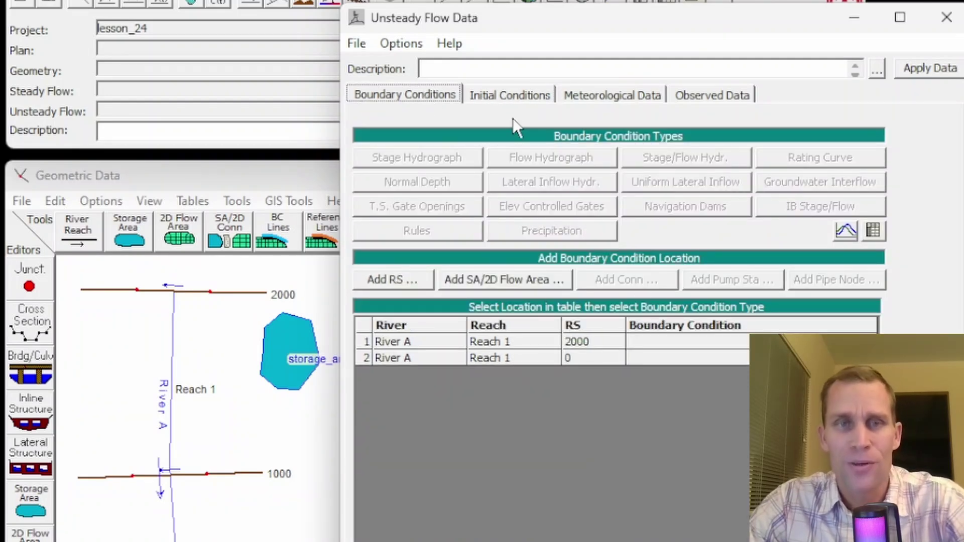
{"action": "left_click", "coordinate": [507, 101]}
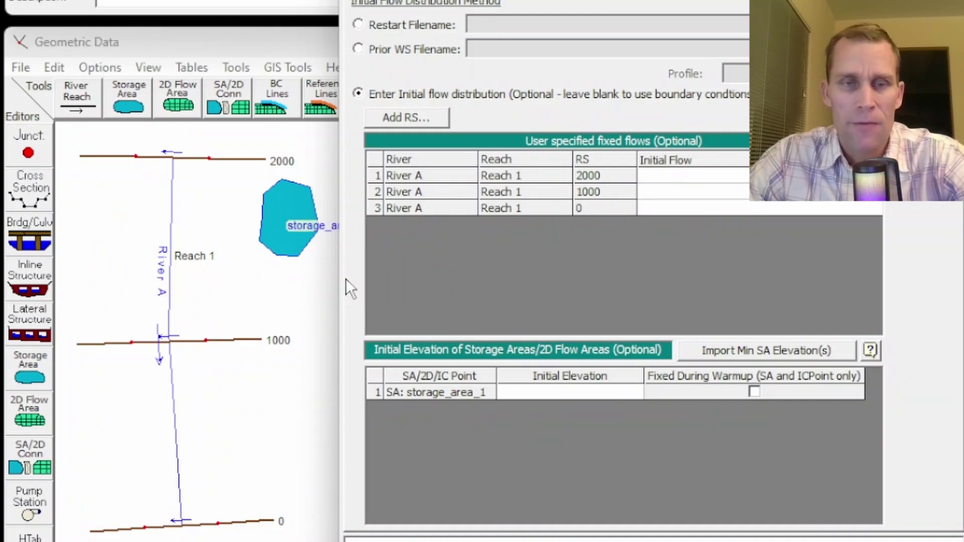
- Review storage_area_1's elevation–volume curve (elevations 350, 352, 354) in its editor, then close it
{"action": "right_click", "coordinate": [285, 212]}
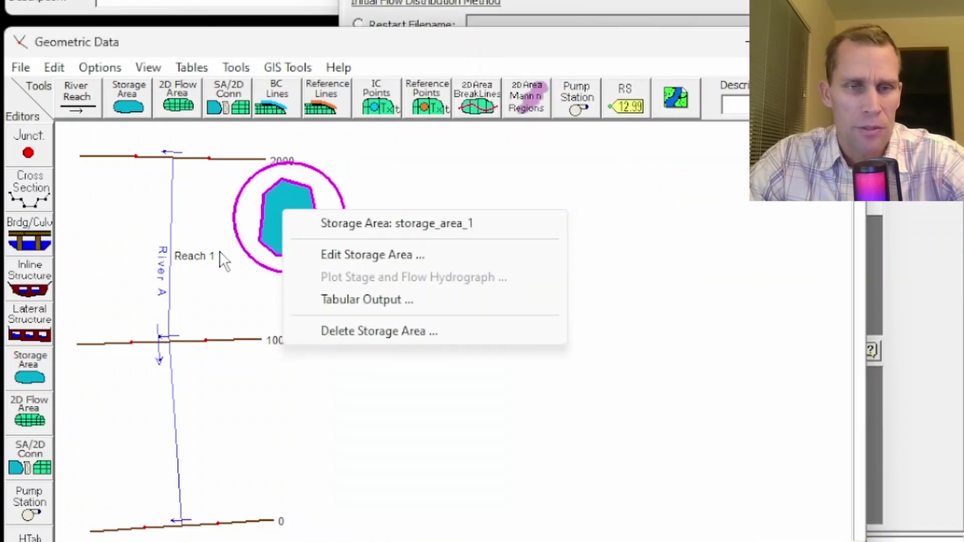
{"action": "left_click", "coordinate": [344, 255]}
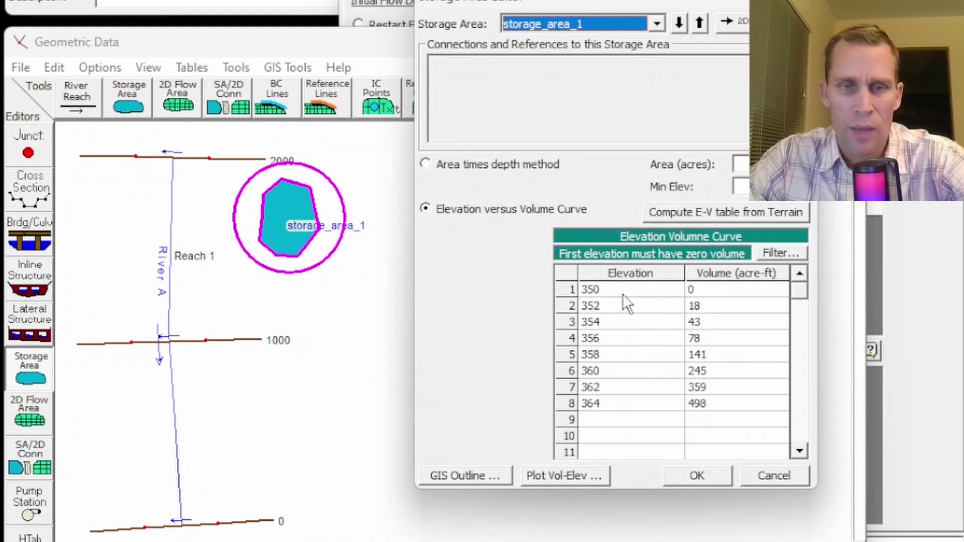
{"action": "left_click", "coordinate": [608, 291]}
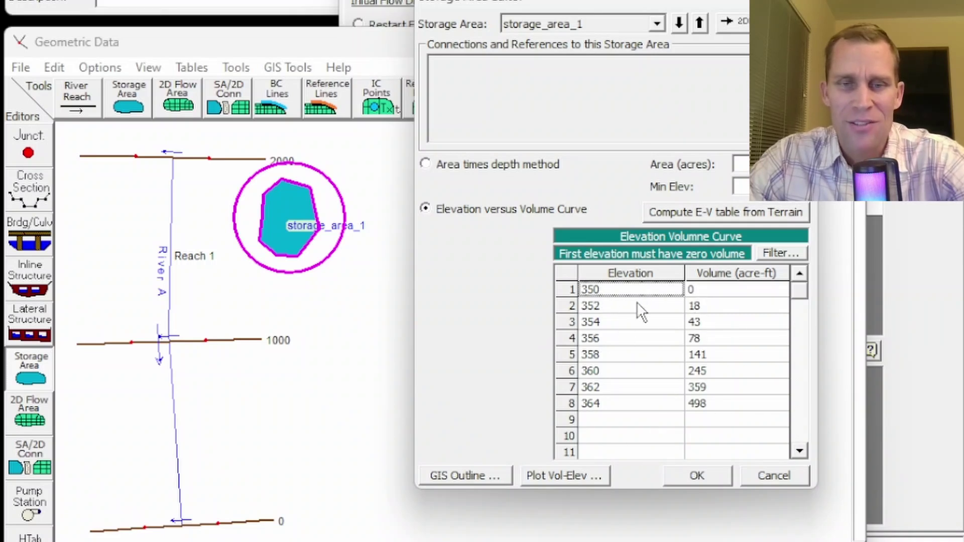
{"action": "left_click", "coordinate": [616, 303]}
{"action": "left_click", "coordinate": [615, 322]}
{"action": "left_click", "coordinate": [707, 303]}
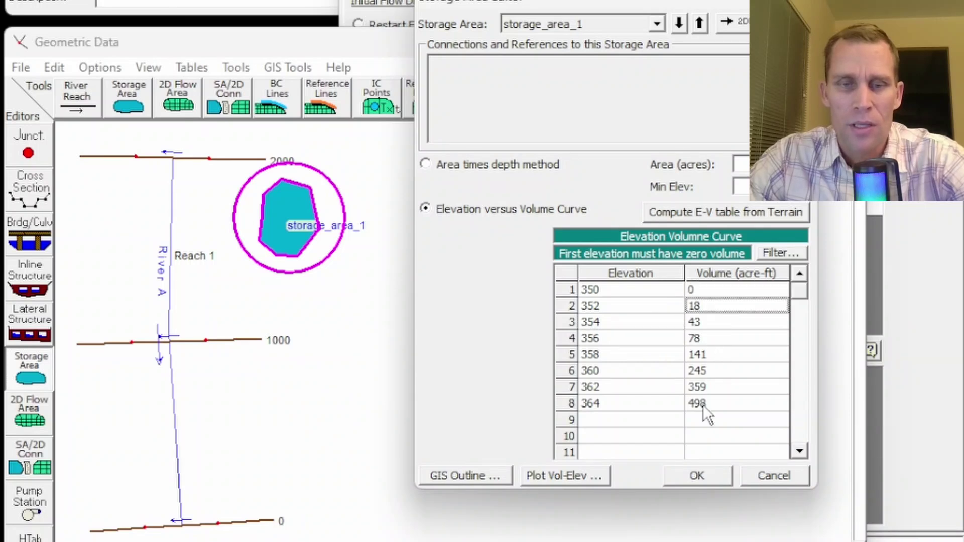
{"action": "left_click", "coordinate": [698, 477]}
- Enter 350 as storage_area_1's initial elevation, then erase it
{"action": "left_click", "coordinate": [890, 256]}
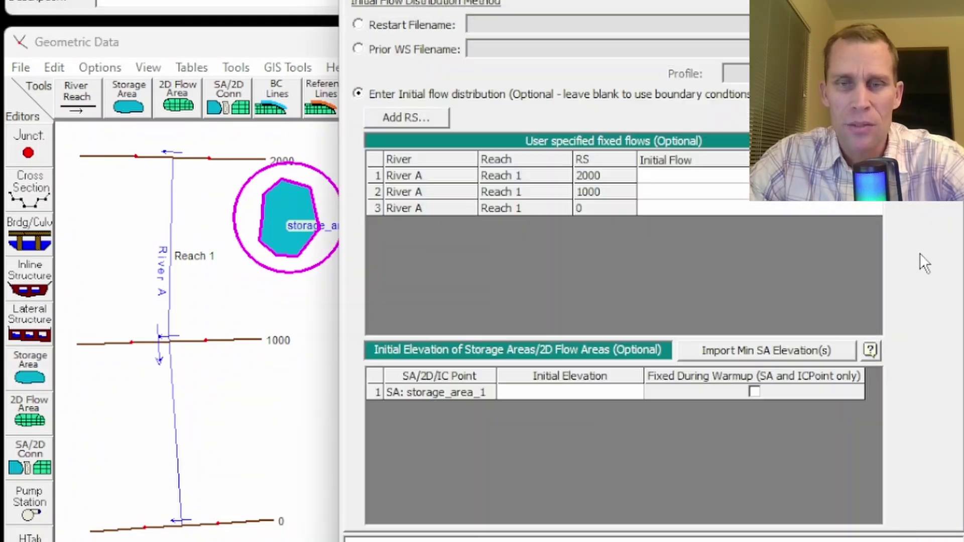
{"action": "left_click", "coordinate": [572, 389]}
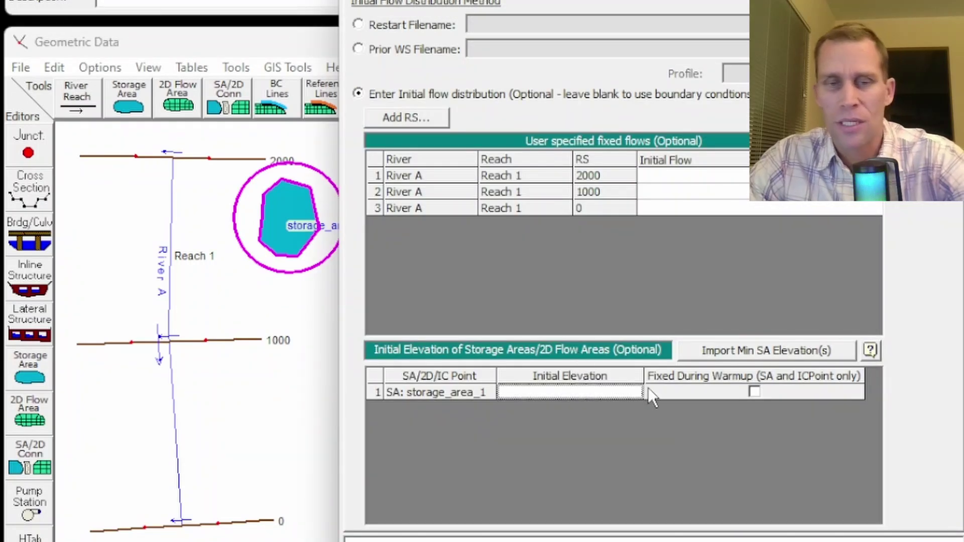
{"action": "type", "text": "350"}
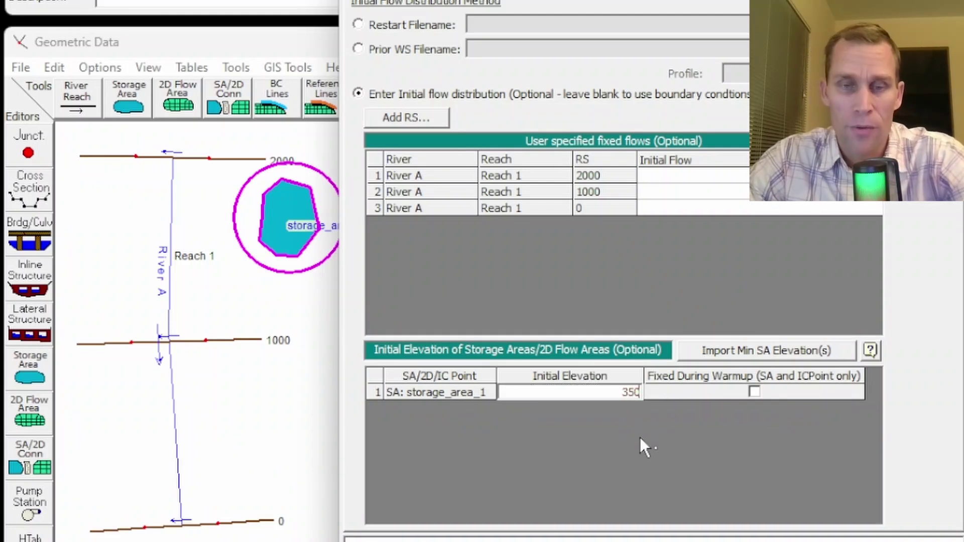
{"action": "left_click", "coordinate": [645, 399]}
{"action": "key", "text": "BackSpace"}
{"action": "key", "text": "BackSpace"}
{"action": "key", "text": "BackSpace"}
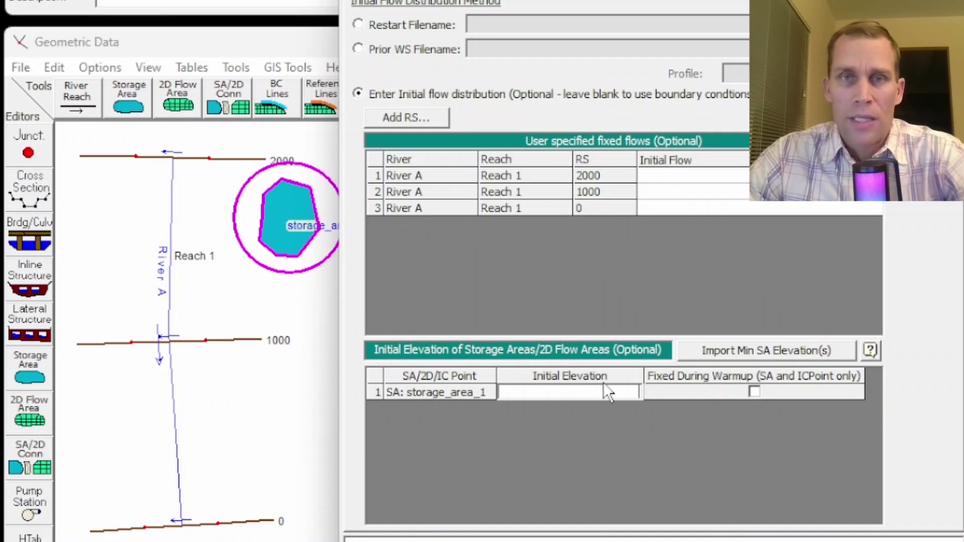
- Import minimum storage area elevations, then delete storage_area_1's 350 initial elevation
{"action": "left_click", "coordinate": [756, 354]}
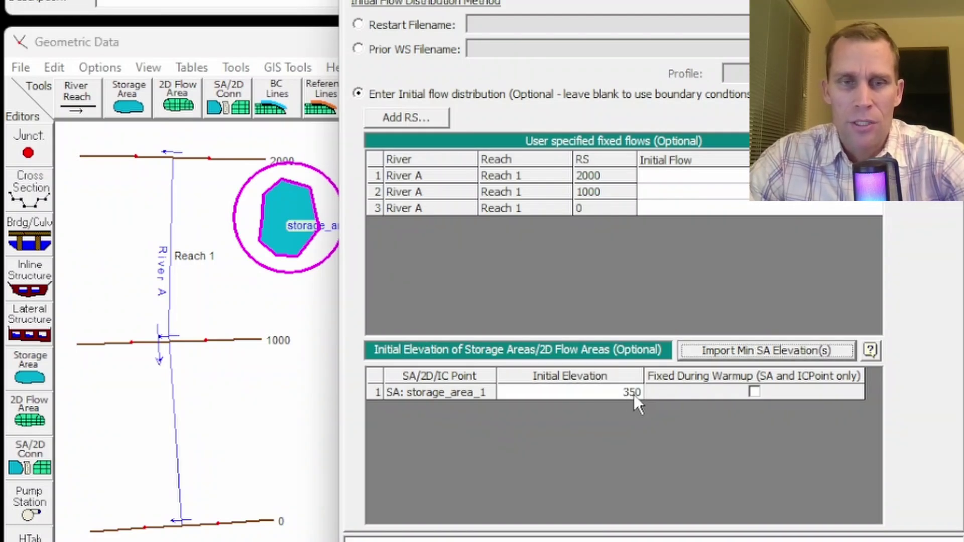
{"action": "left_click", "coordinate": [607, 391]}
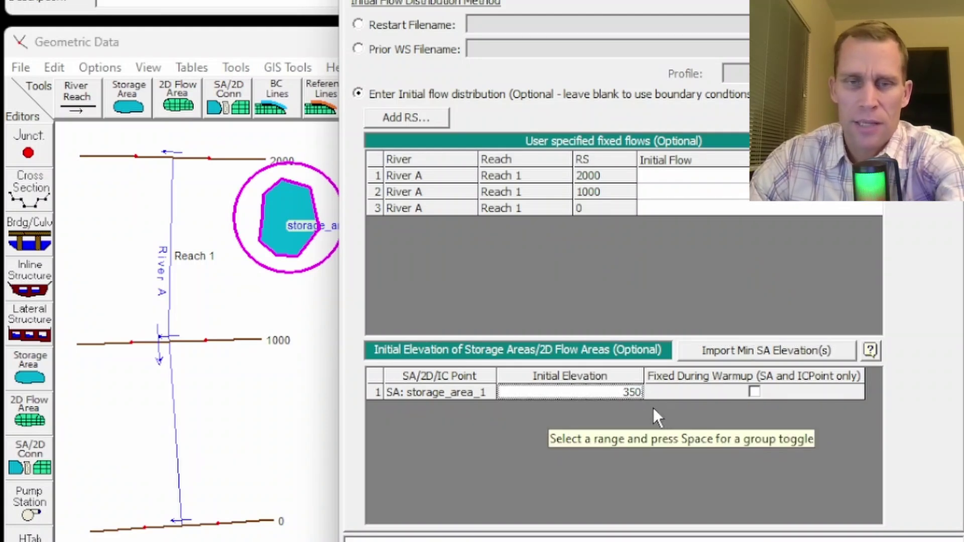
{"action": "key", "text": "Delete"}
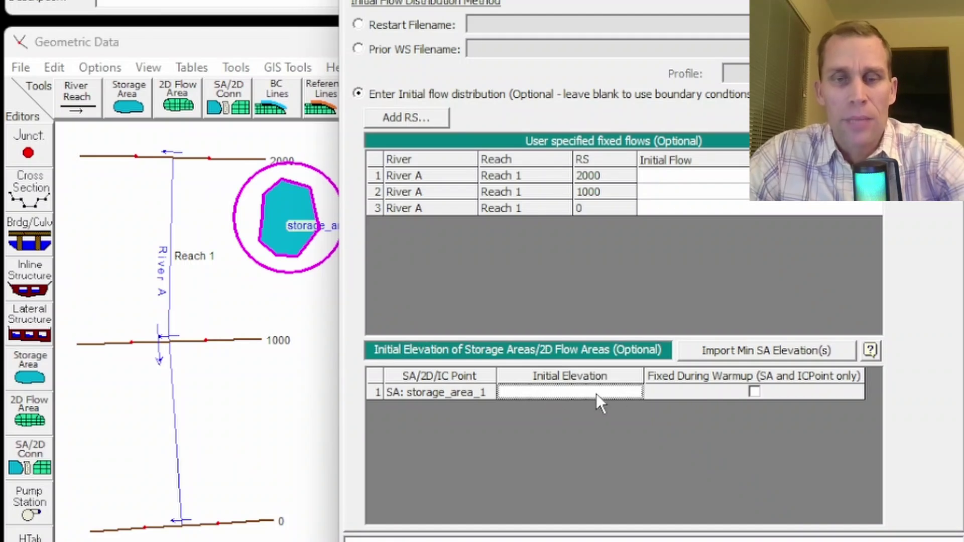
- Set the initial flow distribution method to Restart Filename
{"action": "left_click", "coordinate": [358, 94]}
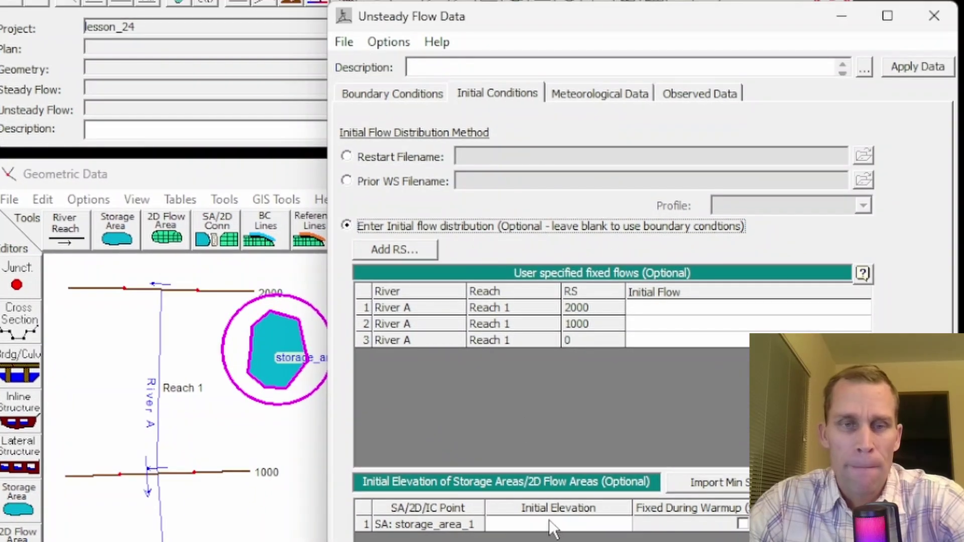
{"action": "left_click", "coordinate": [390, 159]}
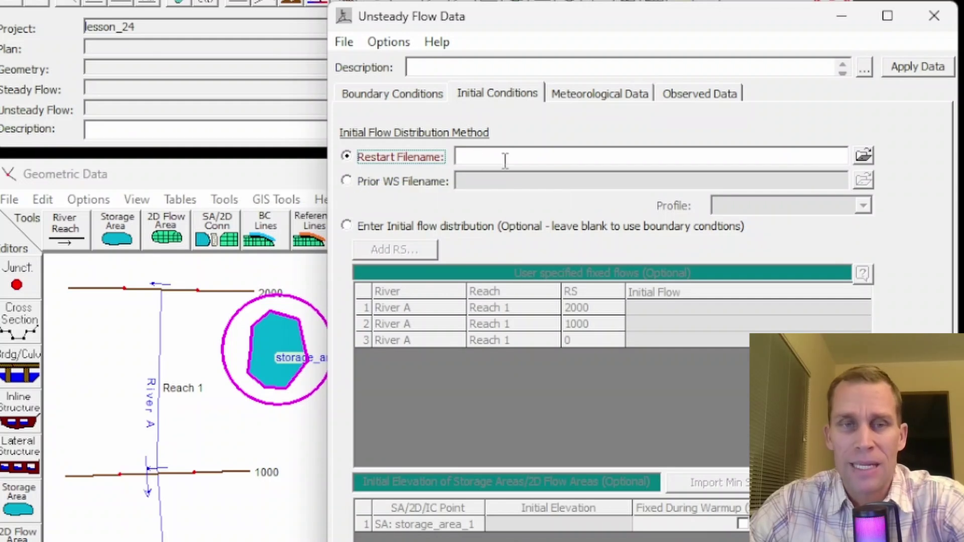
{"action": "left_click", "coordinate": [863, 156]}
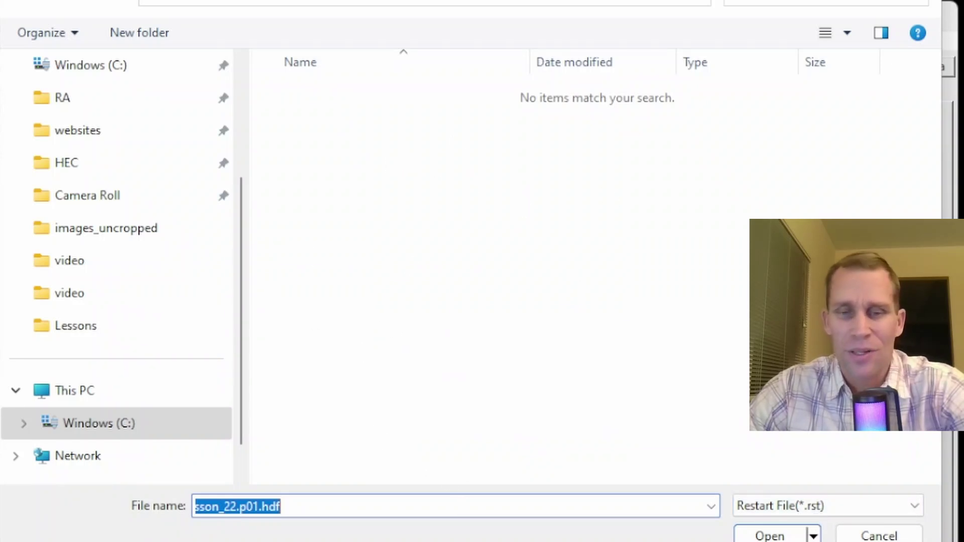
{"action": "left_click", "coordinate": [876, 535]}
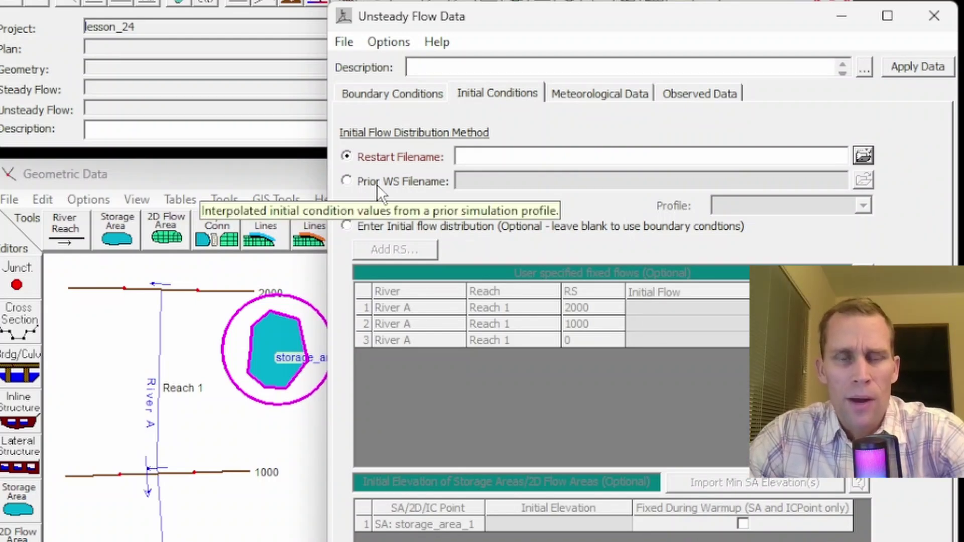
- Choose Prior WS Filename and load lesson_22.p01.hdf, leaving the profile unselected
{"action": "left_click", "coordinate": [347, 181]}
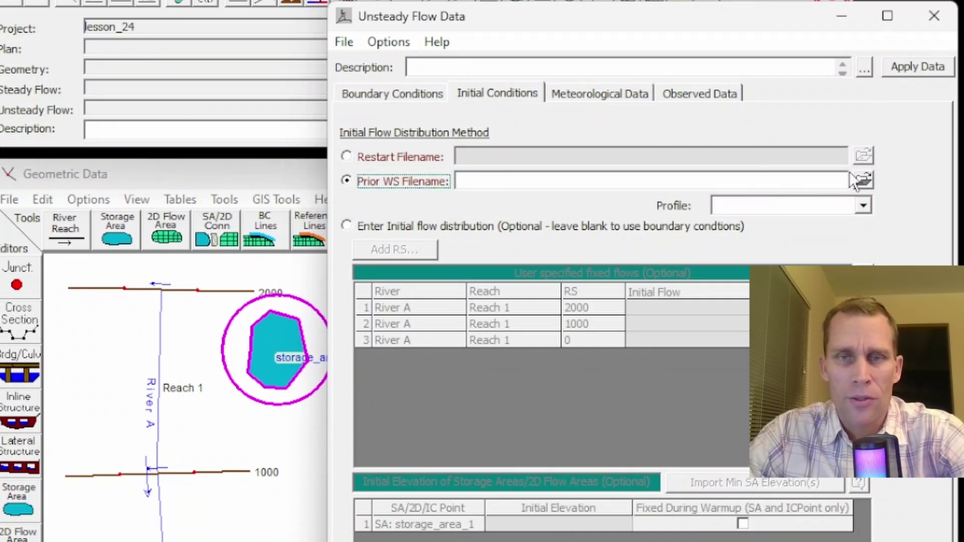
{"action": "left_click", "coordinate": [864, 182]}
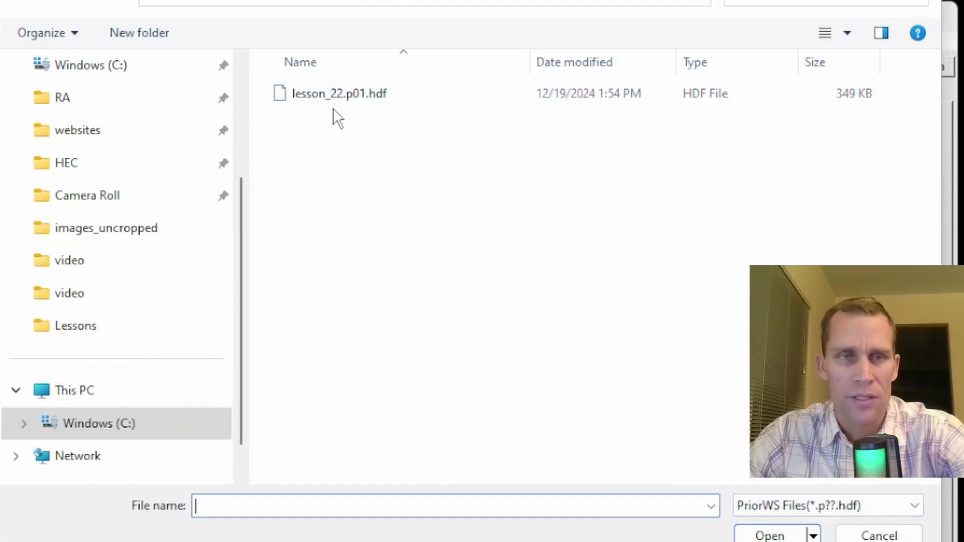
{"action": "double_click", "coordinate": [353, 100]}
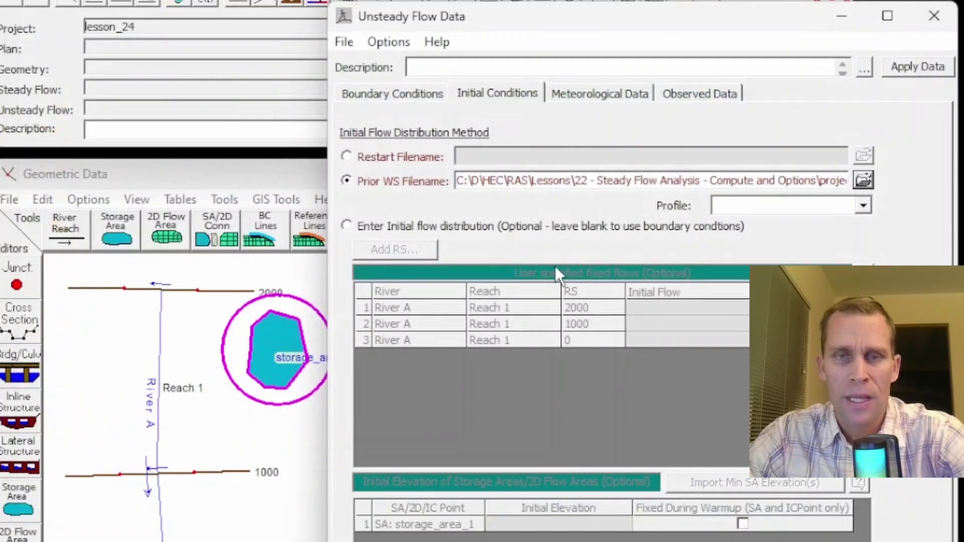
{"action": "left_click", "coordinate": [863, 205]}
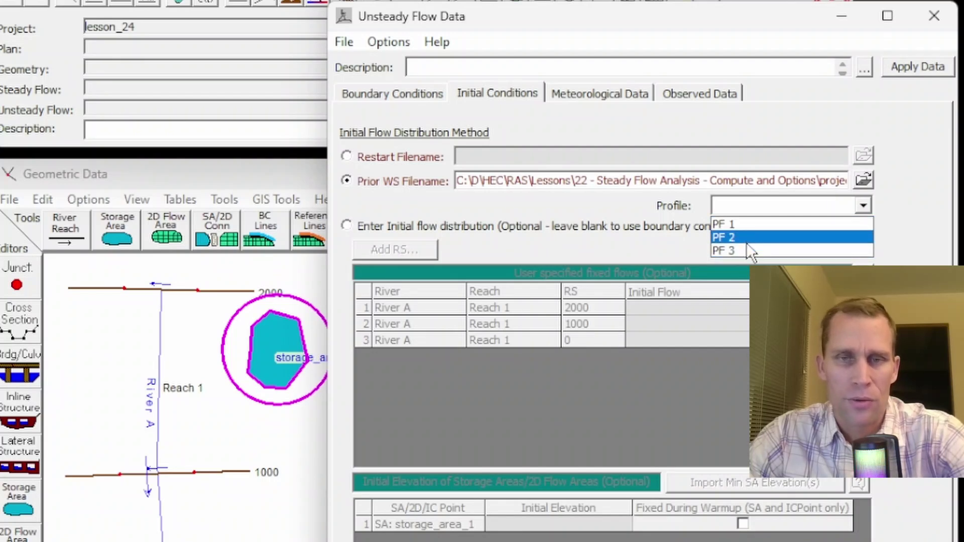
{"action": "left_click", "coordinate": [646, 207]}
{"action": "left_click_drag", "start_coordinate": [587, 181], "coordinate": [871, 183]}
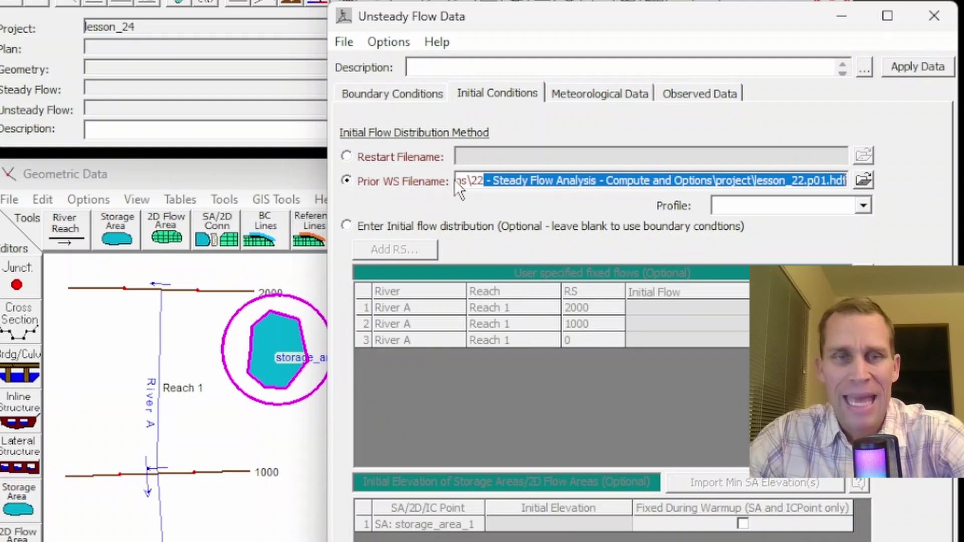
{"action": "left_click", "coordinate": [378, 182]}
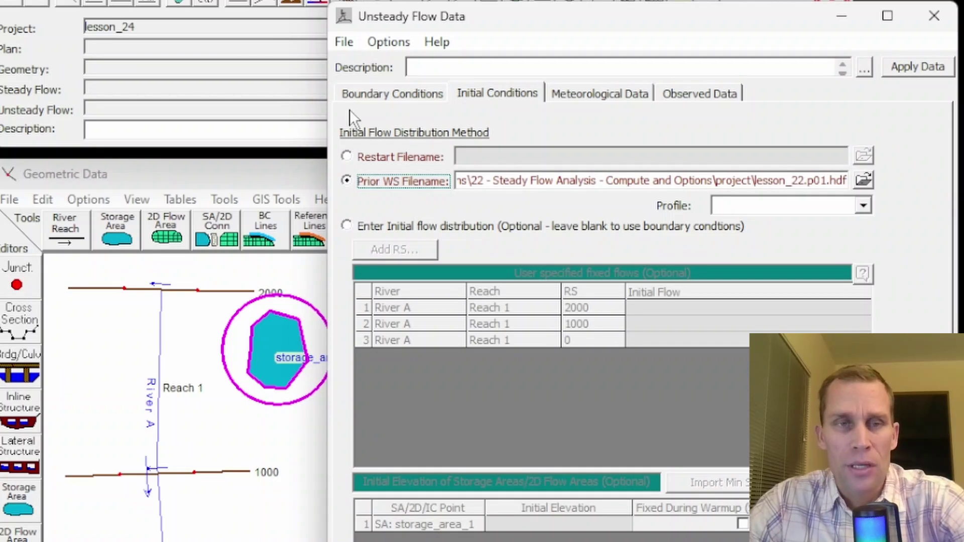
- Inspect the plan and profile lists in the computed-profile initial conditions dialog, then cancel it
{"action": "left_click", "coordinate": [344, 42]}
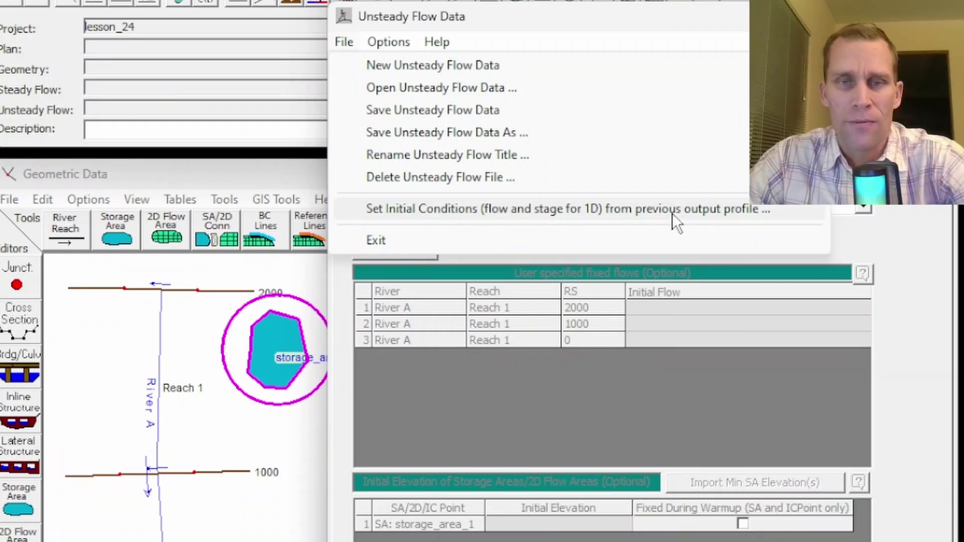
{"action": "left_click", "coordinate": [671, 208]}
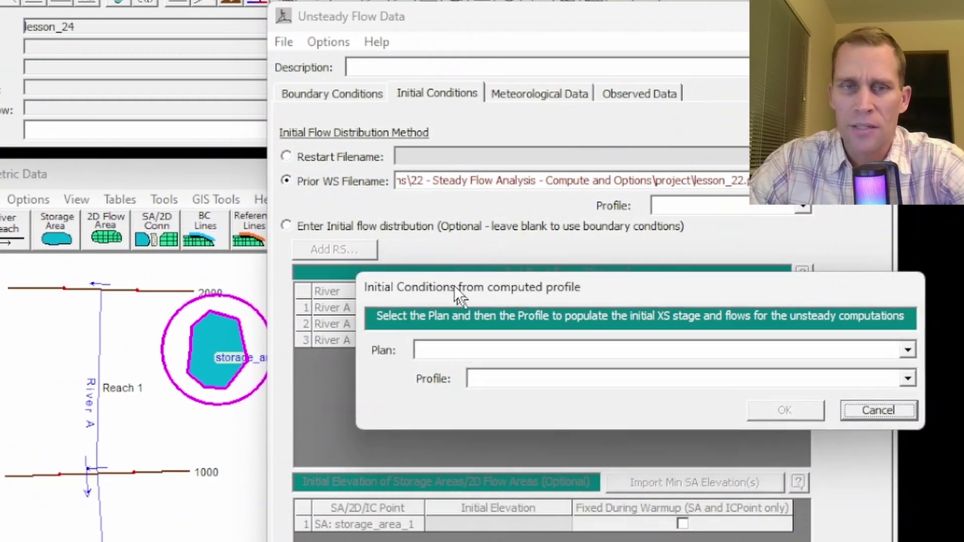
{"action": "left_click_drag", "start_coordinate": [446, 275], "coordinate": [432, 260]}
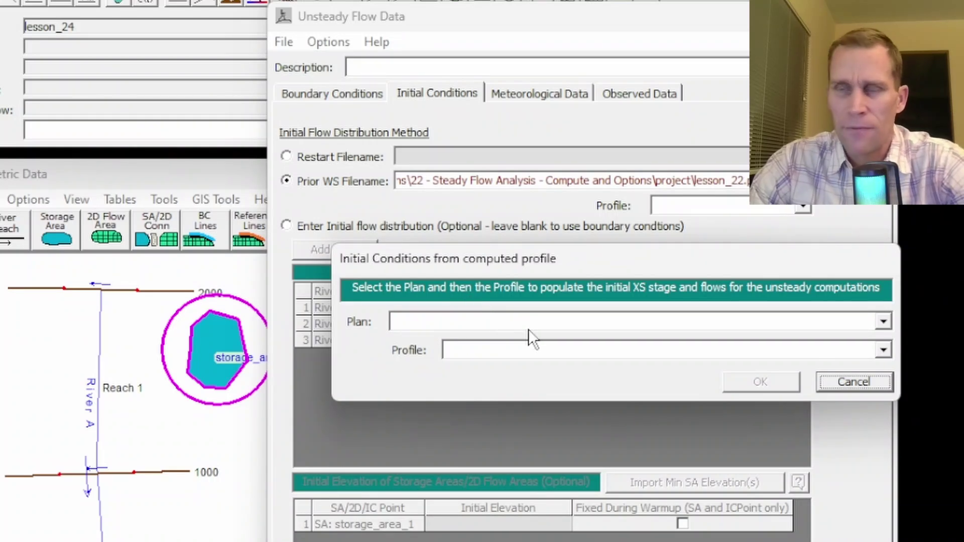
{"action": "left_click", "coordinate": [597, 313]}
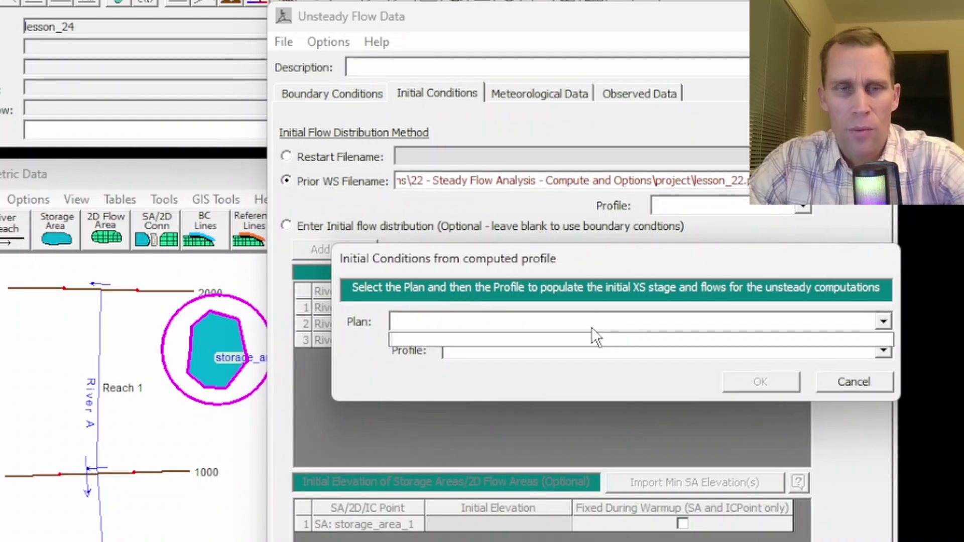
{"action": "left_click", "coordinate": [587, 320]}
{"action": "left_click", "coordinate": [596, 356]}
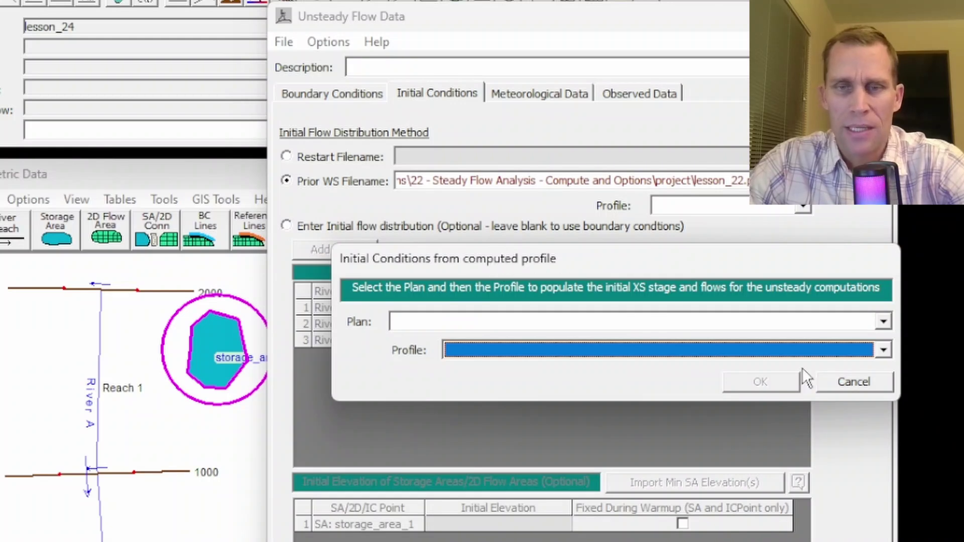
{"action": "left_click", "coordinate": [837, 382]}
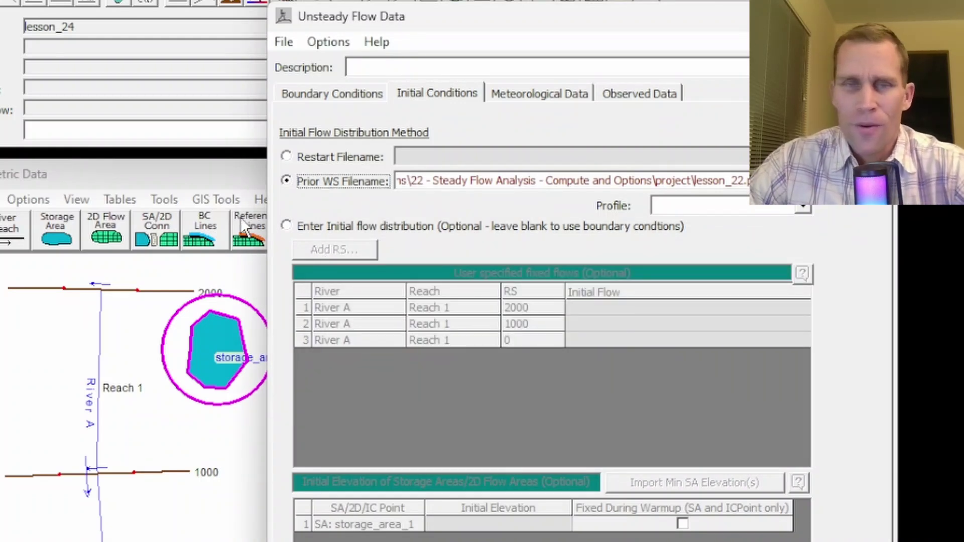
- Bring up the Internal RS Initial Stages editor from the unsteady flow Options menu
{"action": "left_click", "coordinate": [324, 44]}
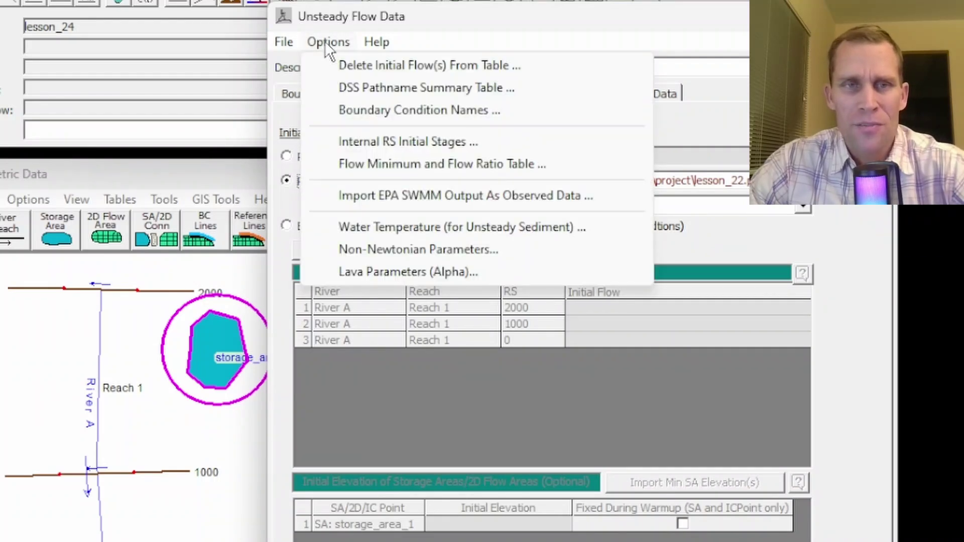
{"action": "left_click", "coordinate": [341, 40]}
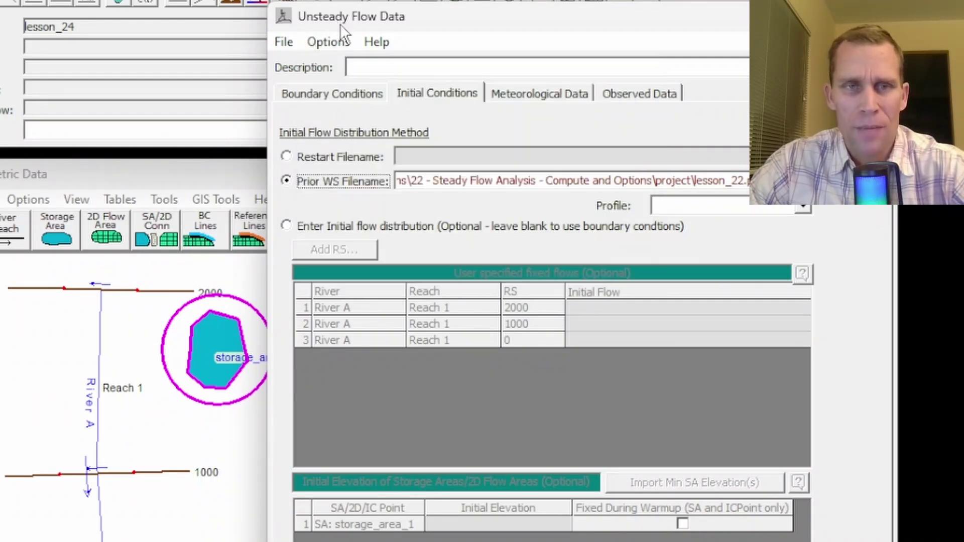
{"action": "left_click", "coordinate": [329, 100]}
{"action": "left_click", "coordinate": [411, 100]}
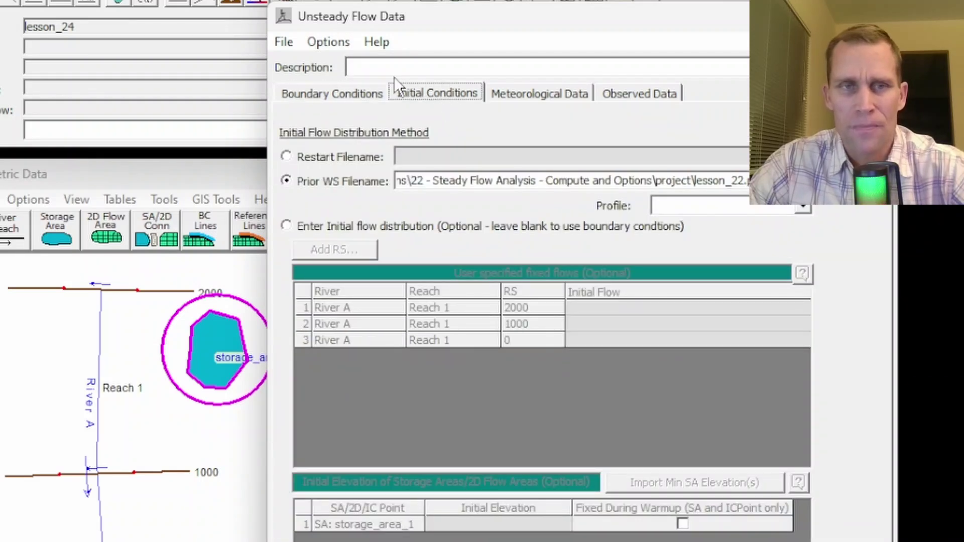
{"action": "left_click", "coordinate": [327, 43]}
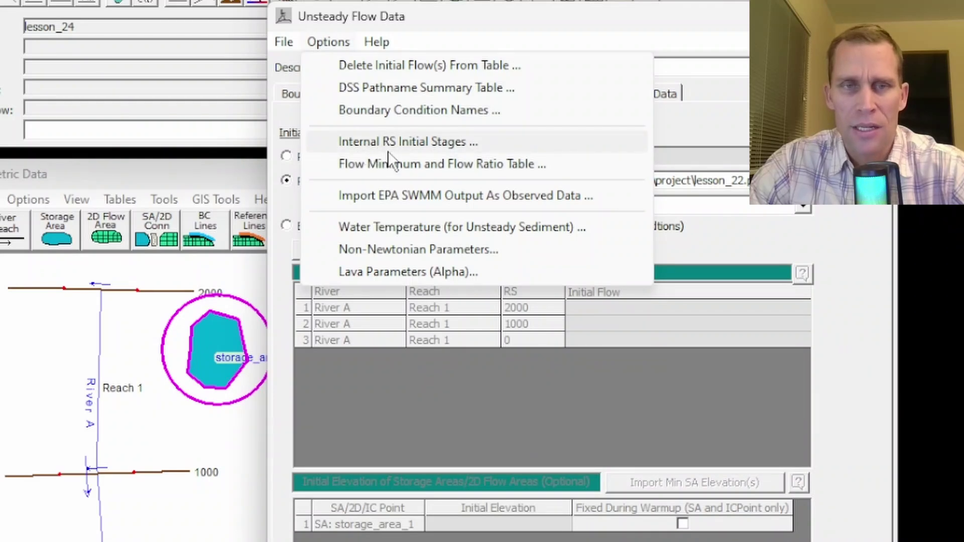
{"action": "left_click", "coordinate": [399, 140]}
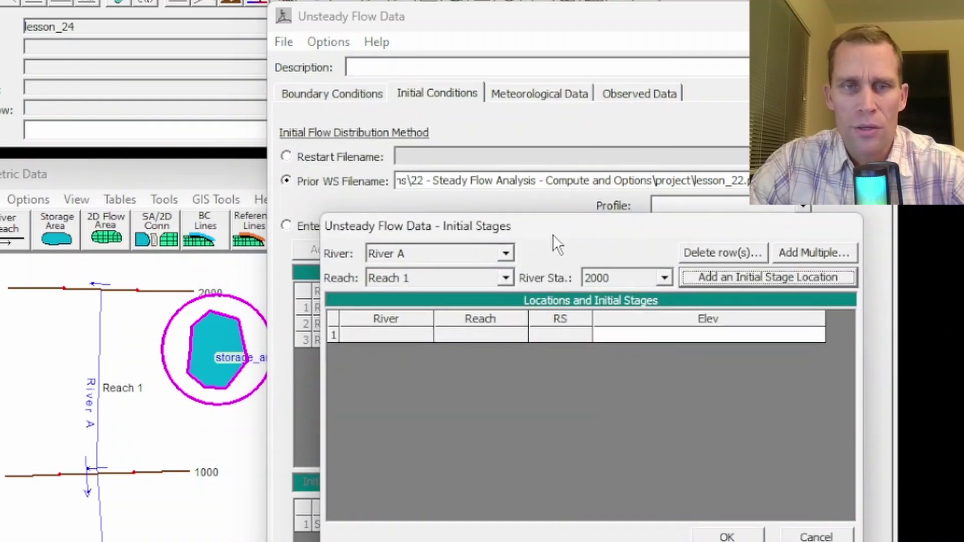
- Choose River A, Reach 1, river station 1000 as the stage location
{"action": "left_click_drag", "start_coordinate": [550, 234], "coordinate": [501, 242]}
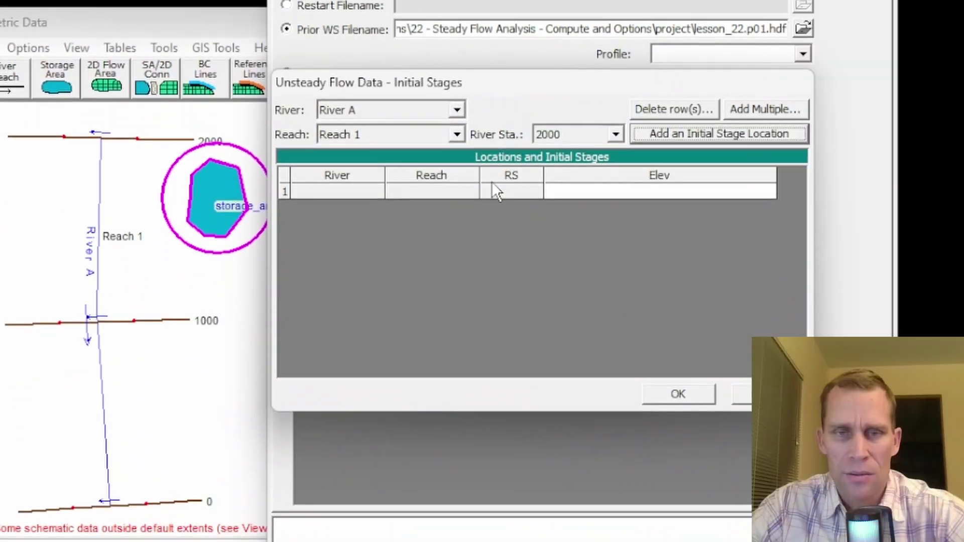
{"action": "left_click", "coordinate": [610, 191]}
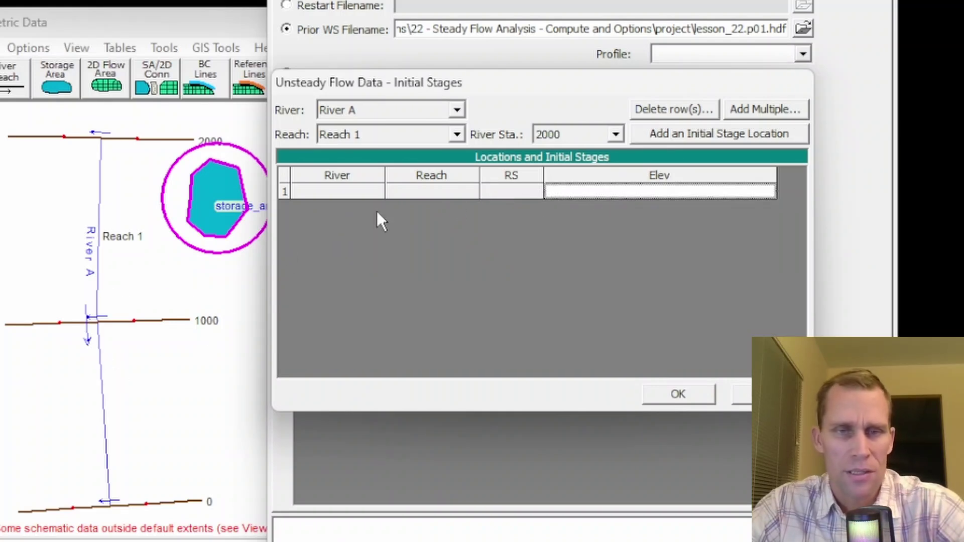
{"action": "left_click", "coordinate": [568, 135]}
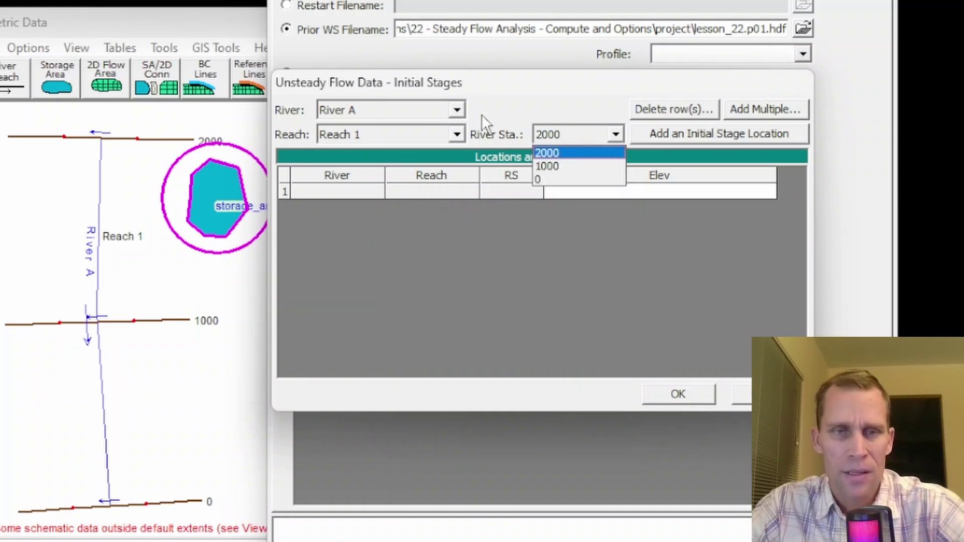
{"action": "left_click", "coordinate": [423, 105]}
{"action": "left_click", "coordinate": [408, 133]}
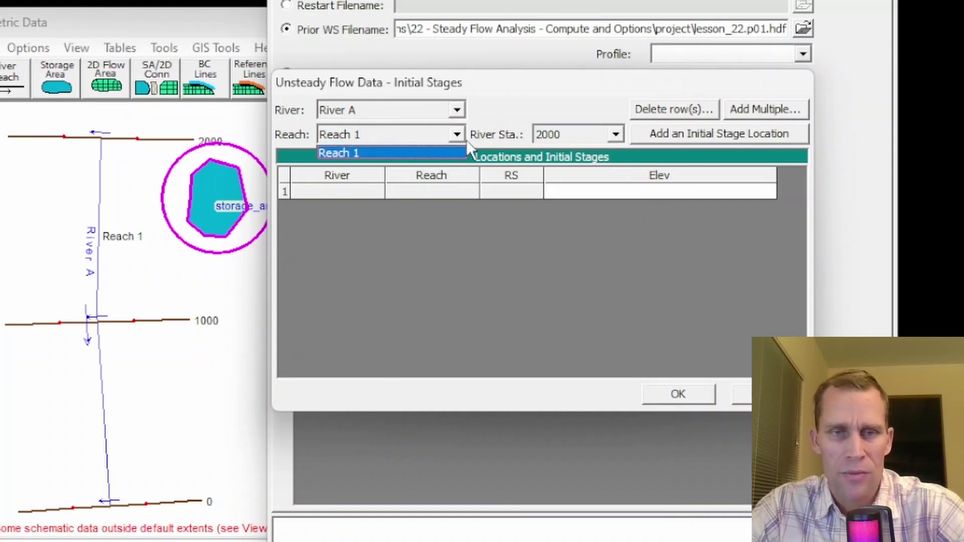
{"action": "left_click", "coordinate": [577, 132]}
{"action": "left_click", "coordinate": [577, 135]}
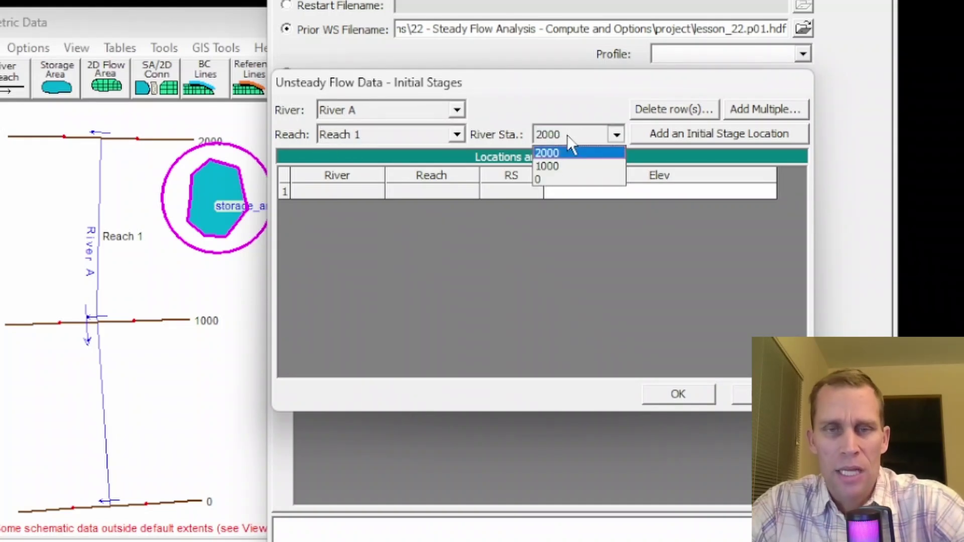
{"action": "left_click", "coordinate": [558, 165]}
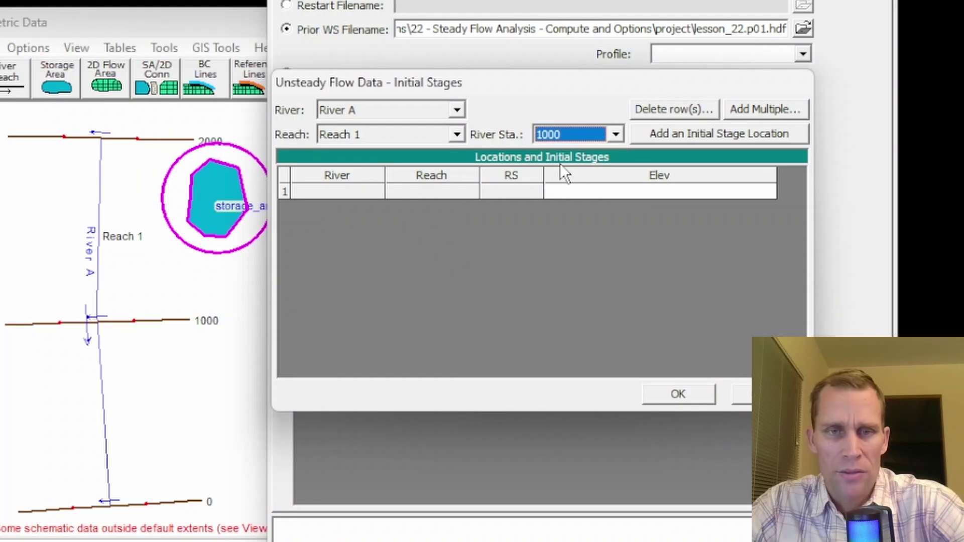
- Add RS 1000 with an initial stage elevation of 37 and confirm
{"action": "left_click", "coordinate": [680, 139]}
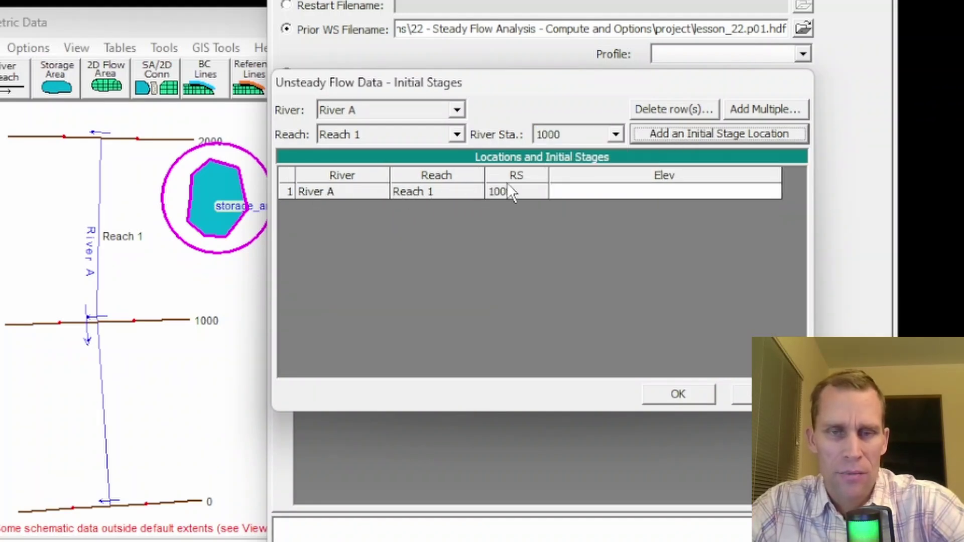
{"action": "left_click", "coordinate": [578, 192]}
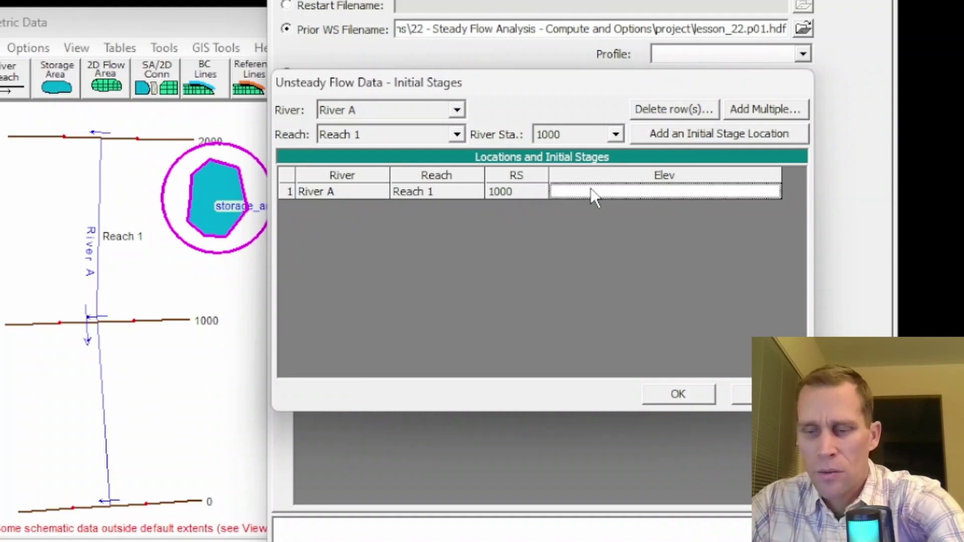
{"action": "type", "text": "37"}
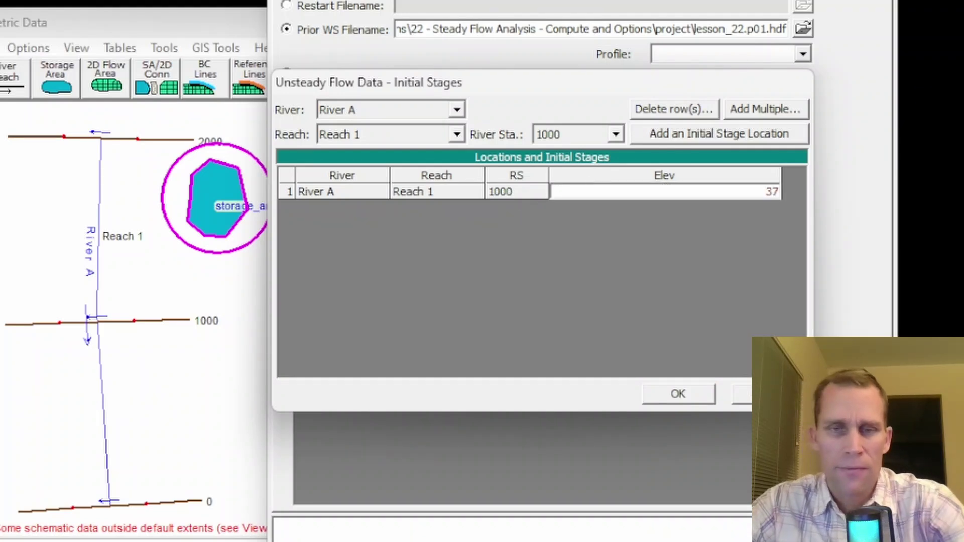
{"action": "left_click", "coordinate": [678, 393]}
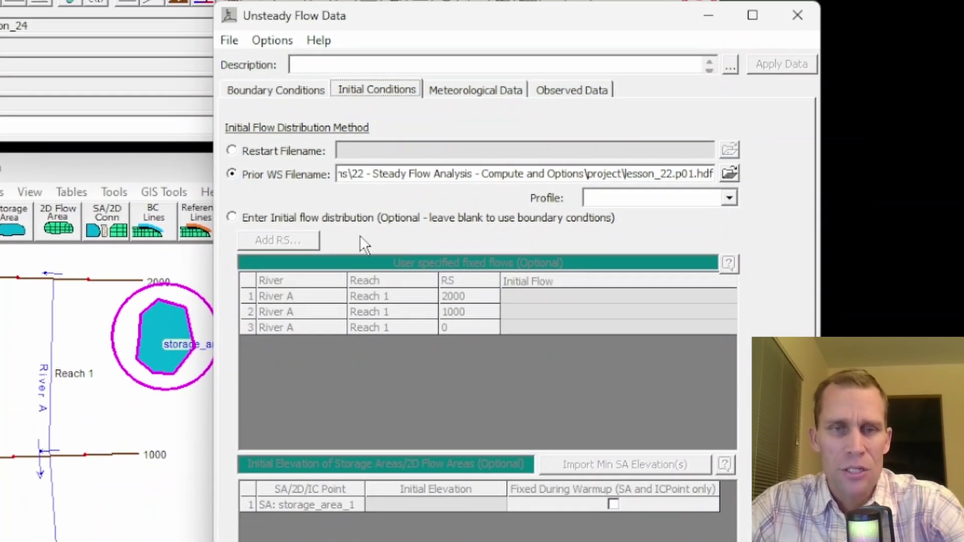
{"action": "left_click", "coordinate": [274, 90]}
{"action": "left_click", "coordinate": [342, 90]}
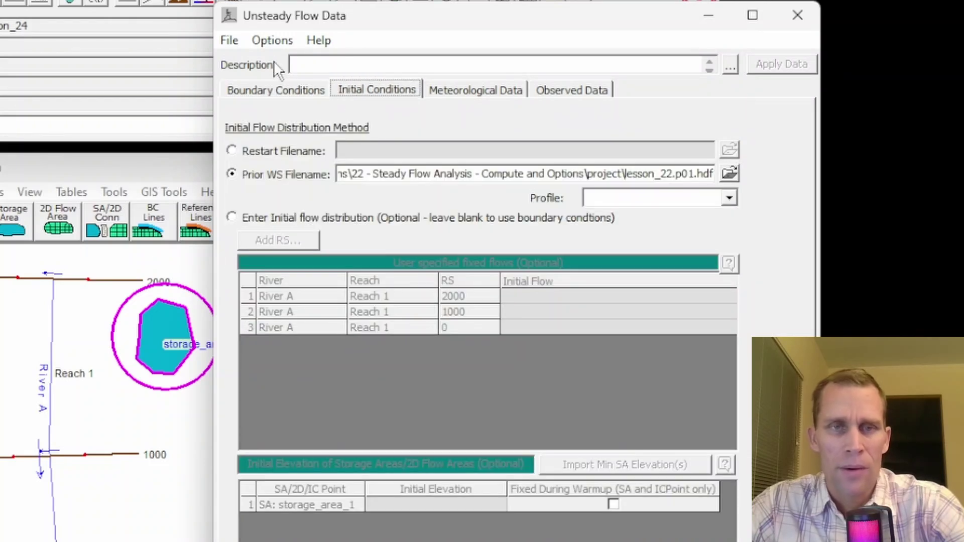
{"action": "left_click", "coordinate": [271, 40]}
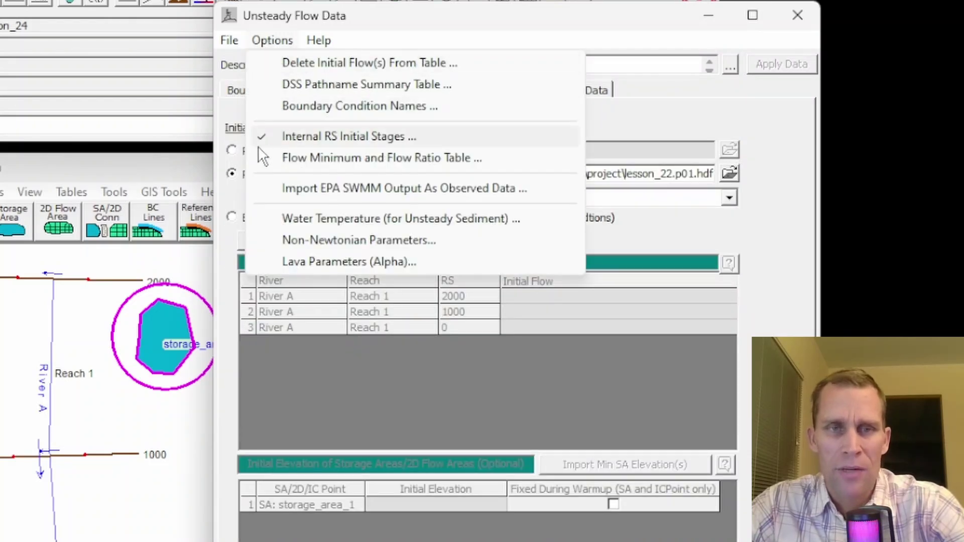
{"action": "left_click", "coordinate": [357, 137]}
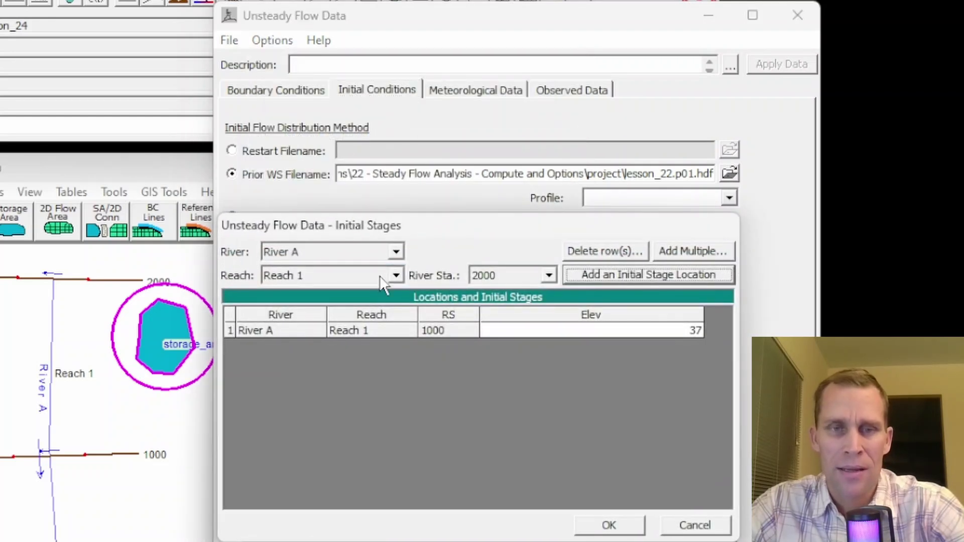
{"action": "left_click", "coordinate": [609, 331]}
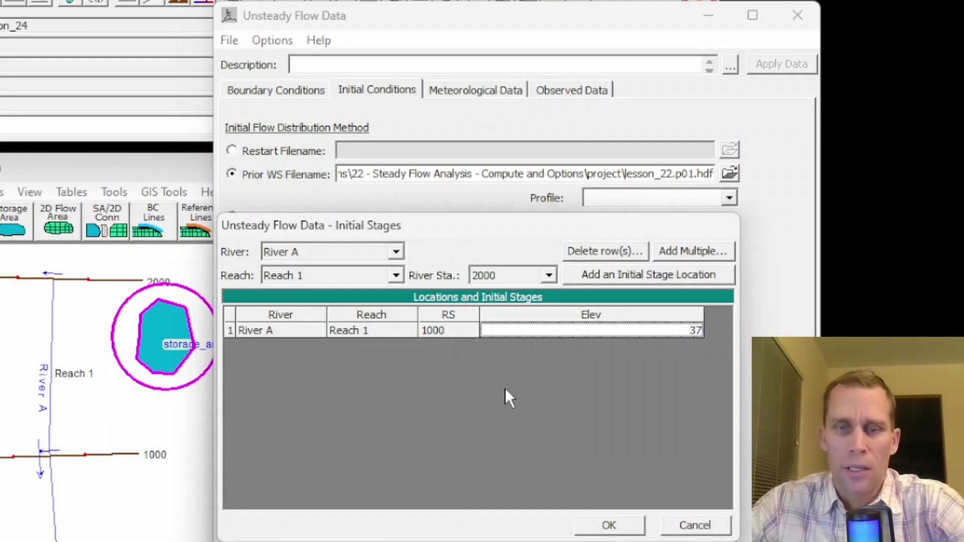
{"action": "left_click", "coordinate": [602, 525]}
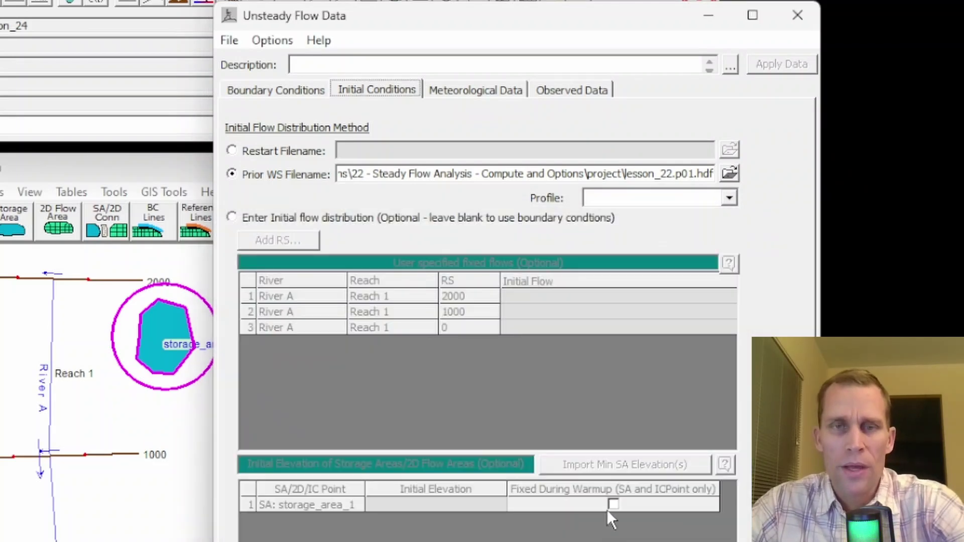